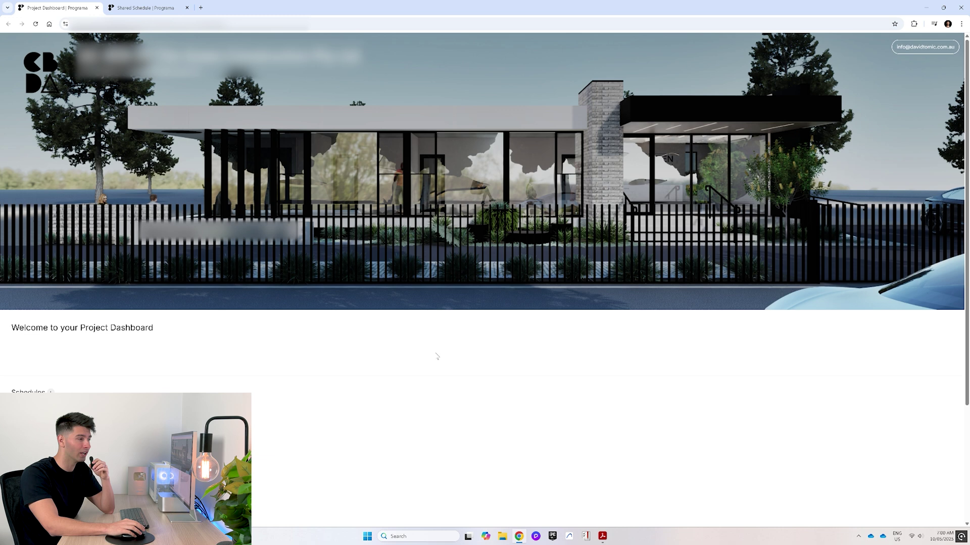
# Open the schedule from the project dashboard and compare its list and grid layouts.
pyautogui.scroll(-3, 436, 356)
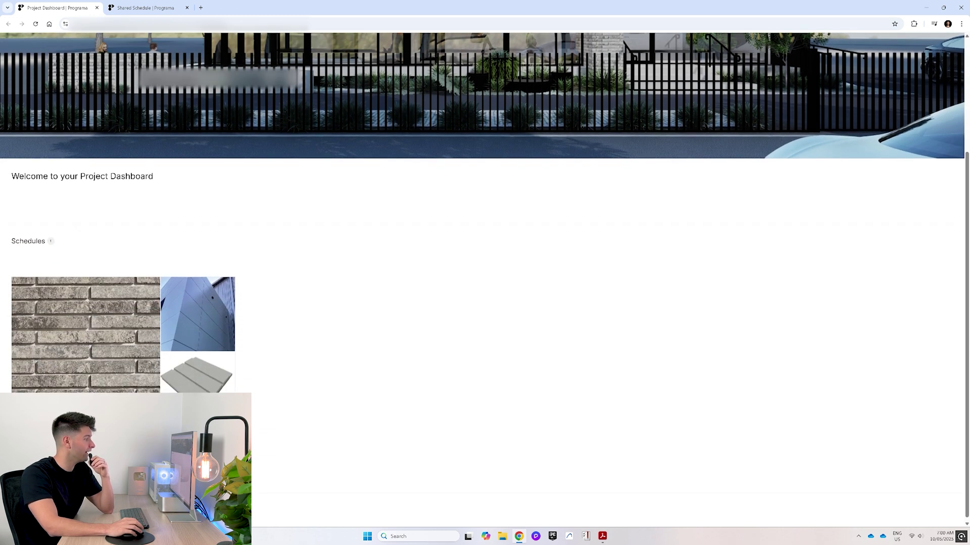
pyautogui.click(126, 359)
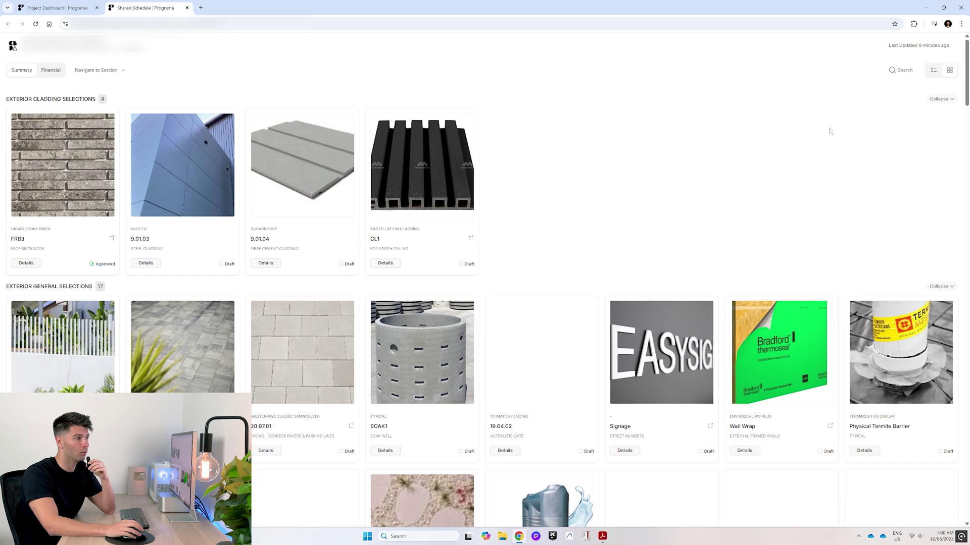
pyautogui.click(933, 70)
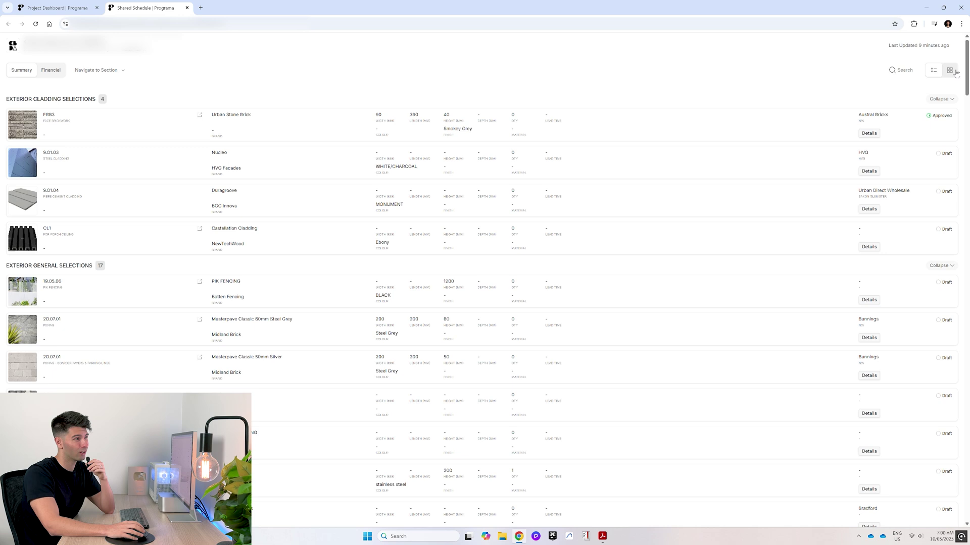
pyautogui.click(953, 71)
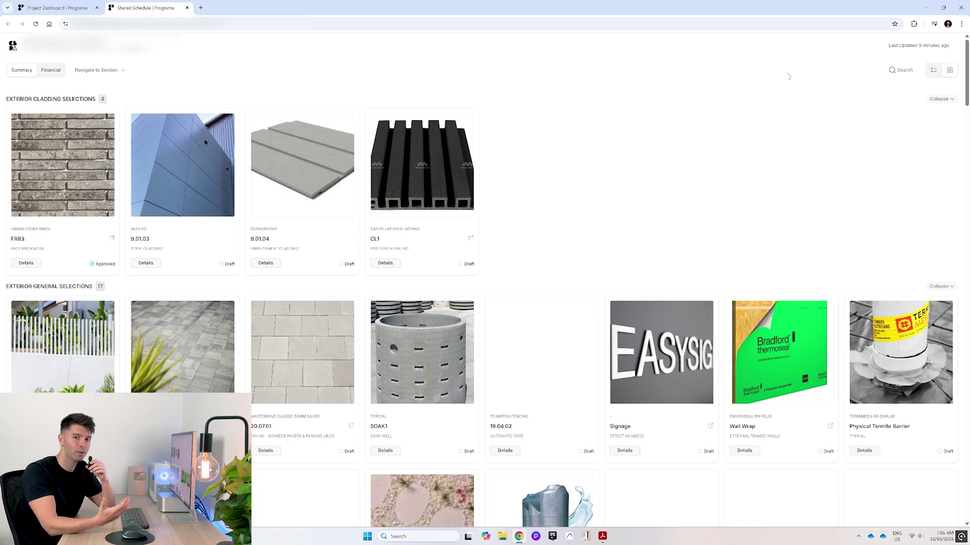
pyautogui.click(933, 70)
pyautogui.click(949, 70)
pyautogui.click(934, 71)
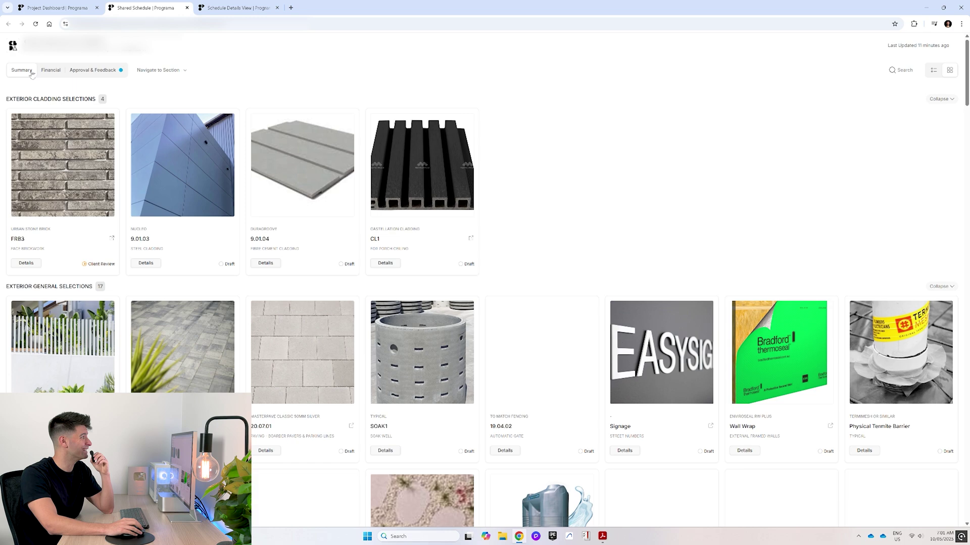
# Browse the schedule's summary and examine the item prices in the Financial view.
pyautogui.scroll(-10, 241, 161)
pyautogui.scroll(10, 409, 263)
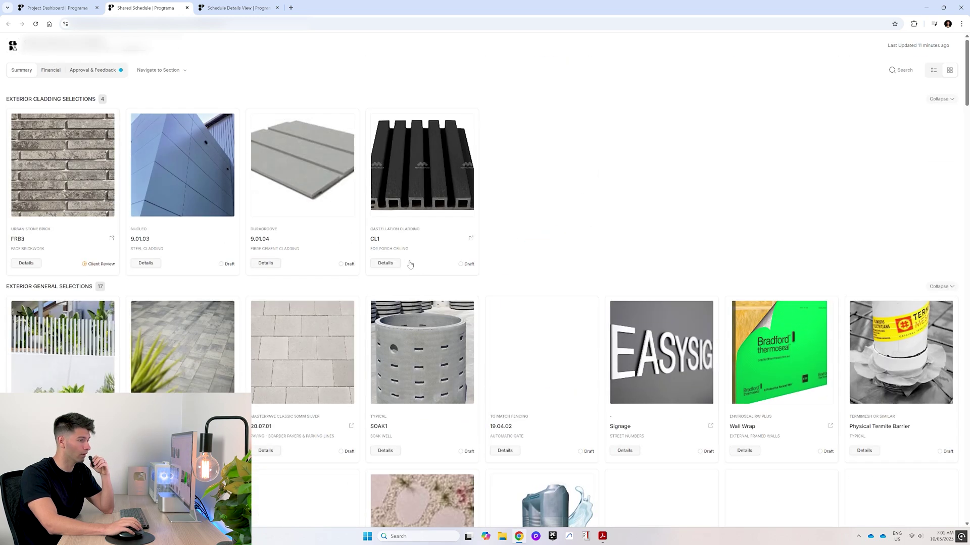
pyautogui.click(52, 70)
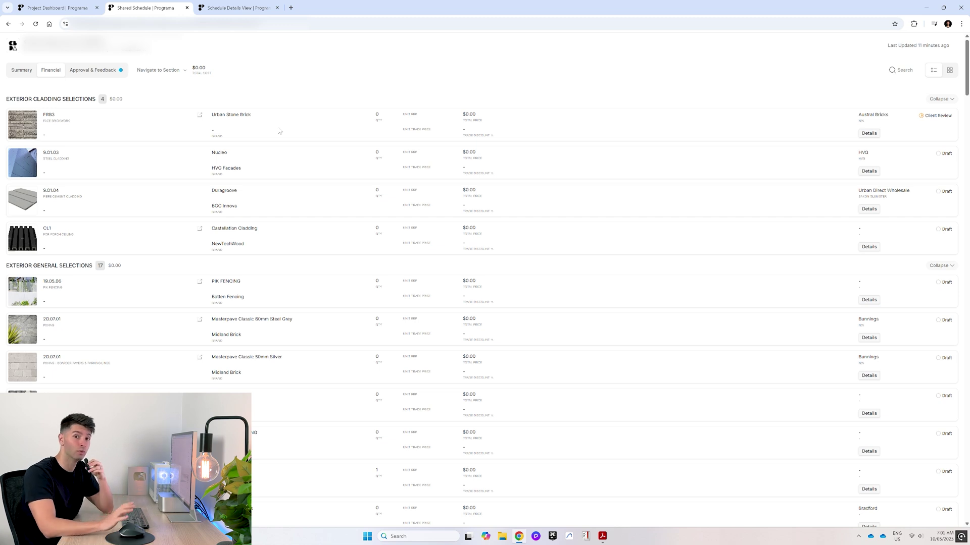
pyautogui.moveTo(467, 114); pyautogui.dragTo(479, 364)
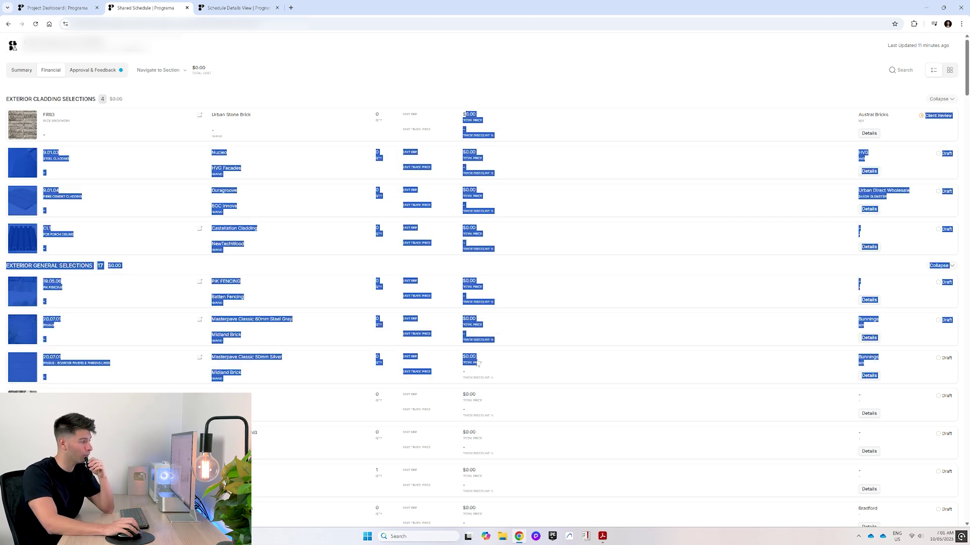
pyautogui.click(479, 362)
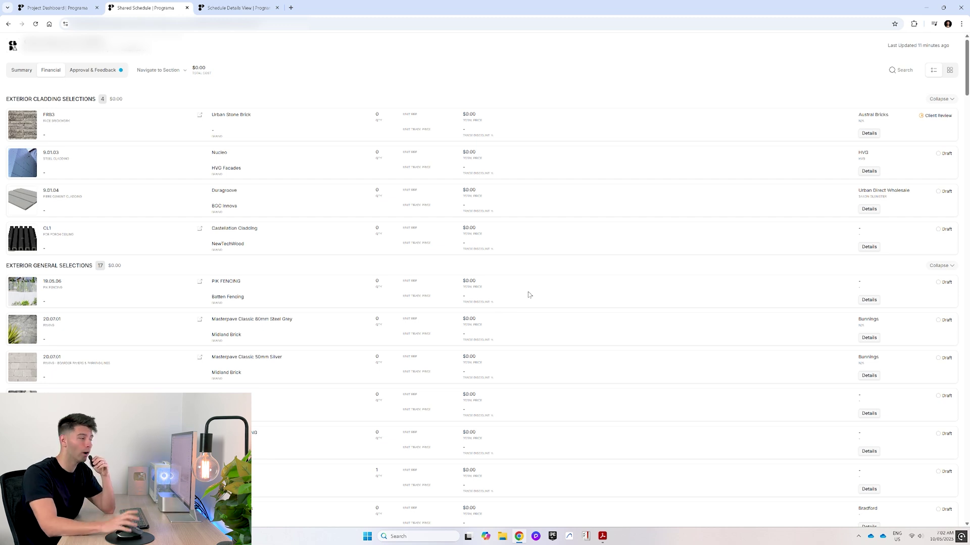
# Show the items awaiting approval and view the supplier's product page for the Urban Stone Brick, returning to the schedule.
pyautogui.click(101, 74)
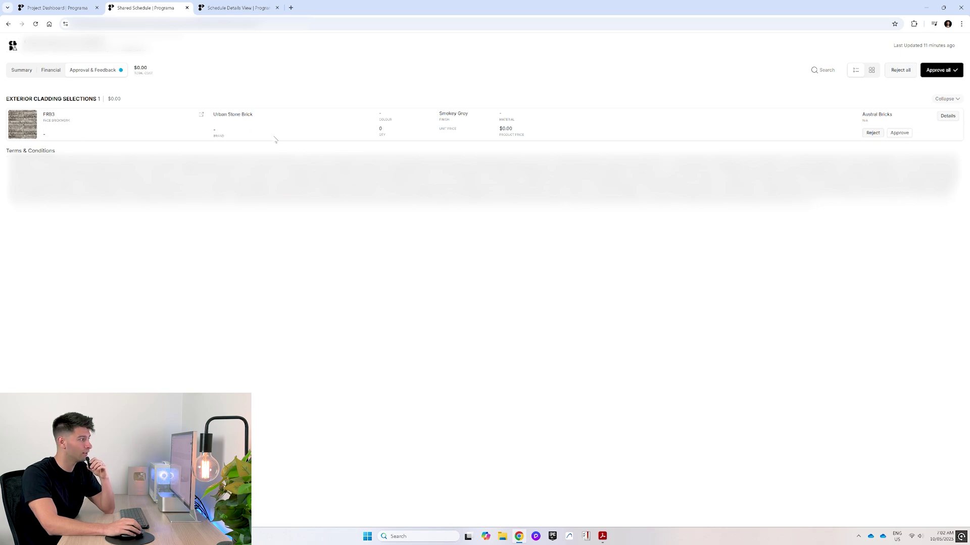
pyautogui.click(201, 115)
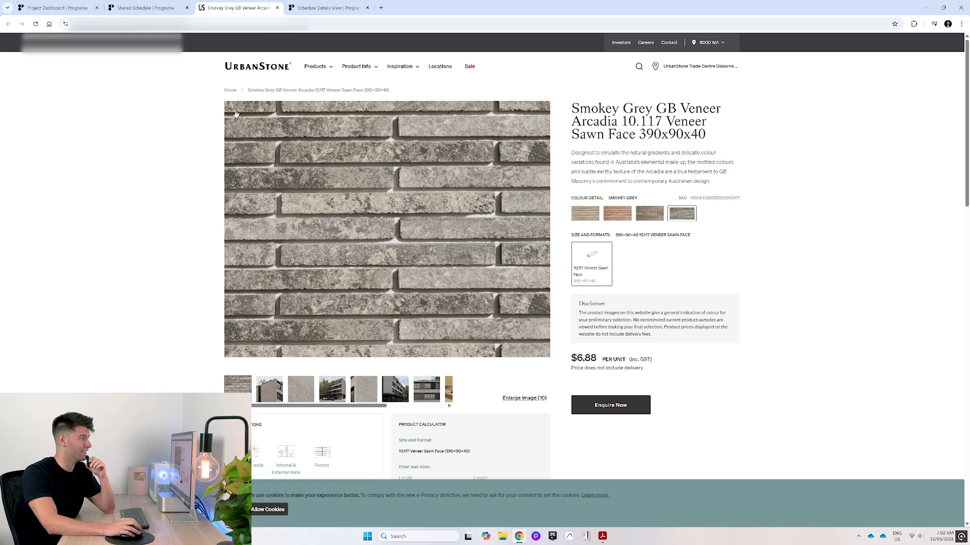
pyautogui.click(150, 8)
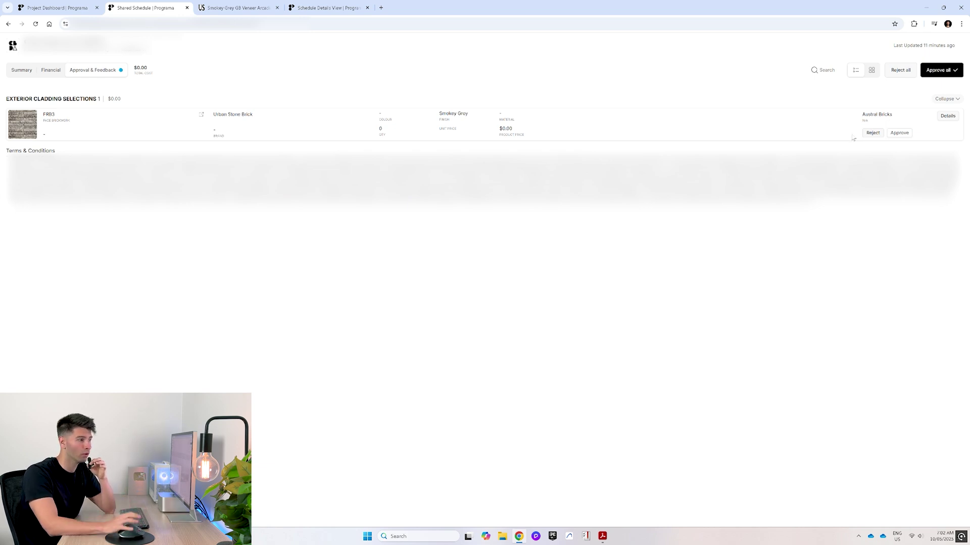
# Approve the Urban Stone Brick item and submit the confirmation without a comment.
pyautogui.click(899, 133)
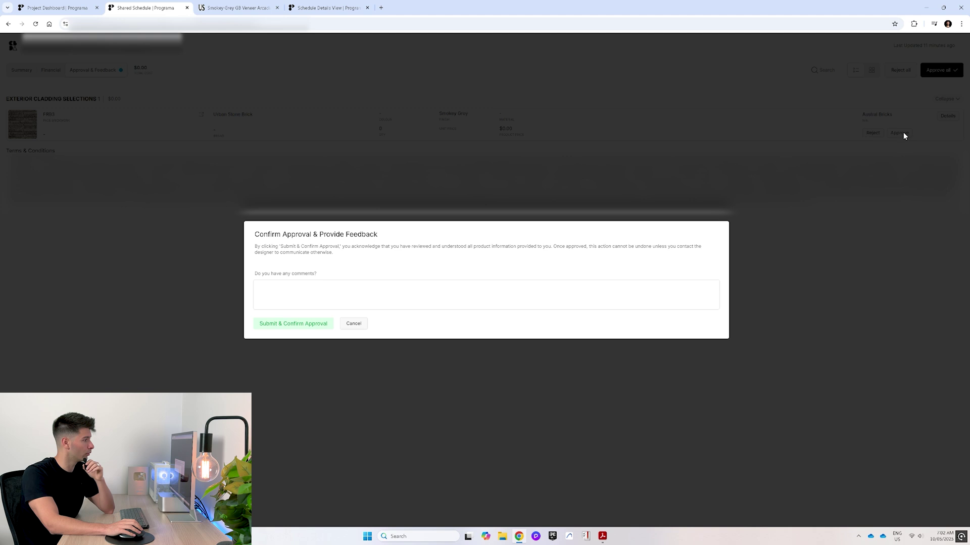
pyautogui.click(486, 295)
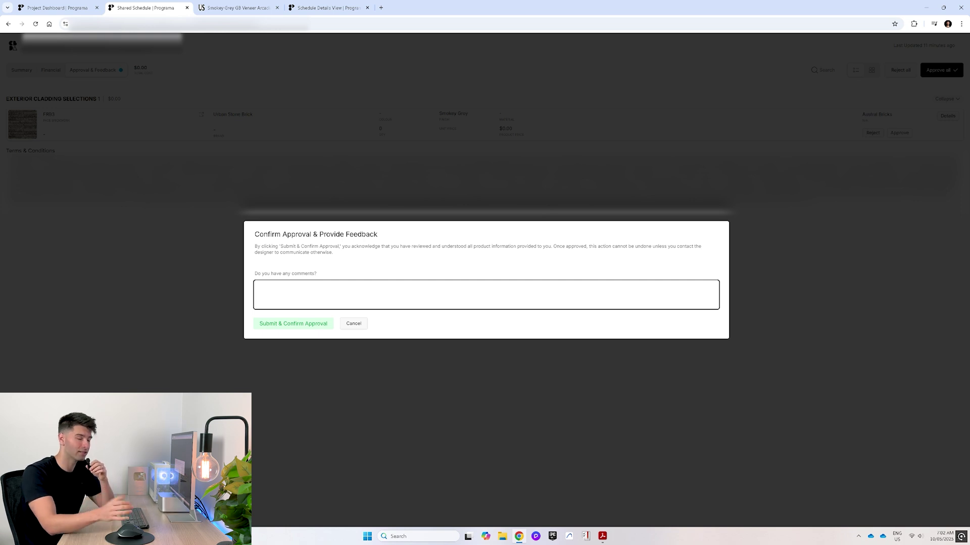
pyautogui.click(297, 326)
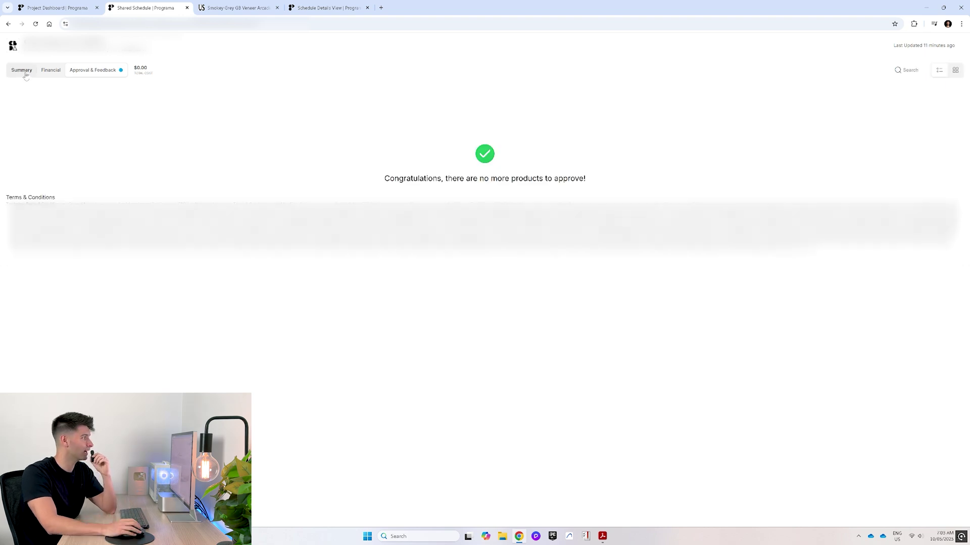
# Return to the schedule summary and check the approval status of the Urban Stone Brick.
pyautogui.click(22, 70)
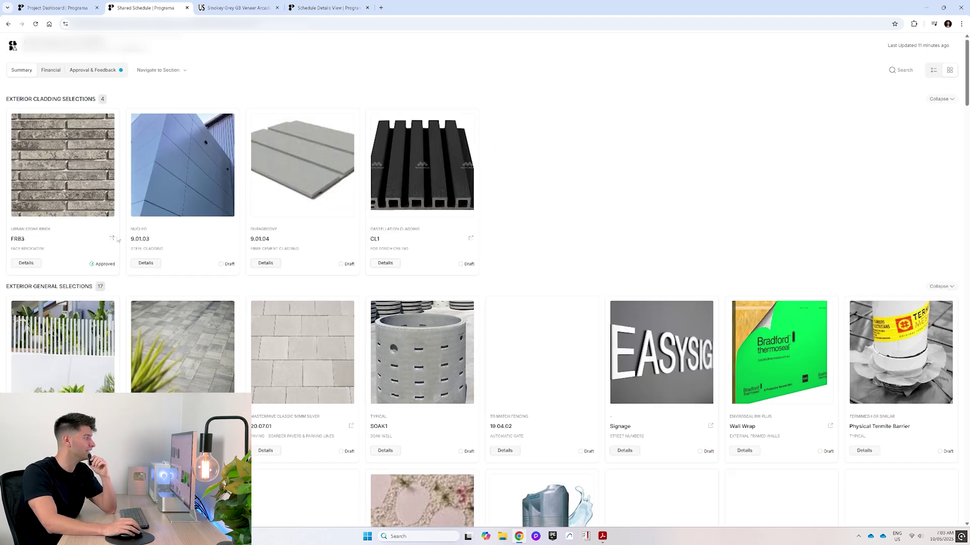
pyautogui.moveTo(95, 264); pyautogui.dragTo(112, 264)
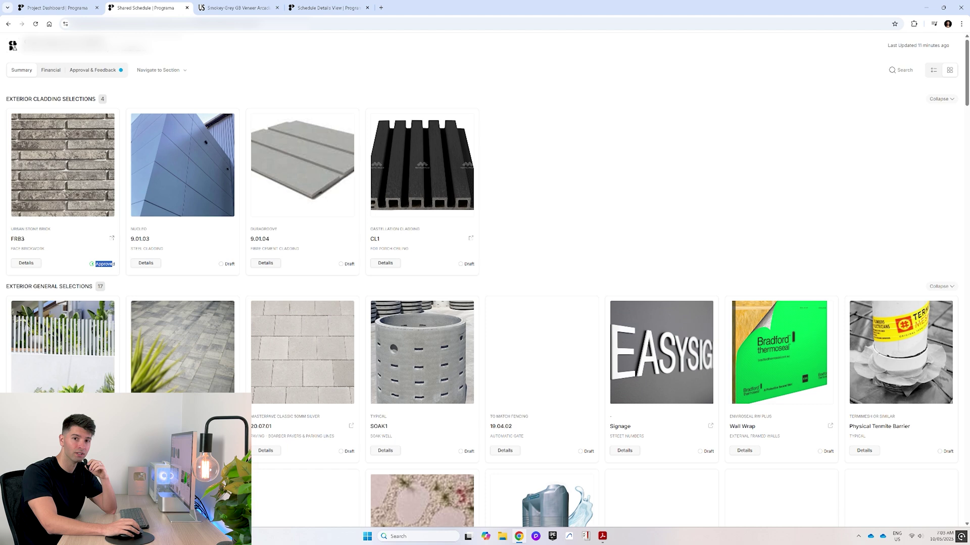
pyautogui.click(81, 258)
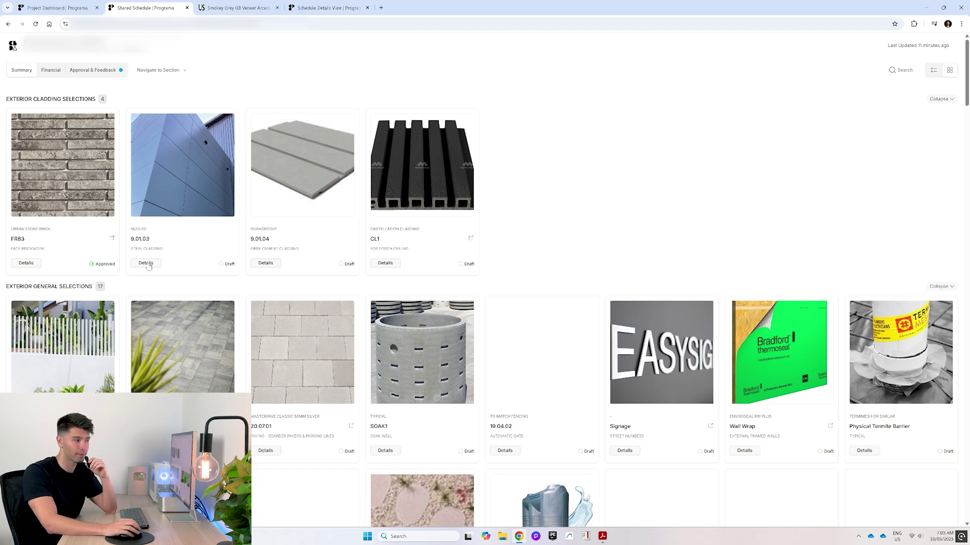
# Display the summary as a list and review the approval status of the other selections.
pyautogui.click(933, 70)
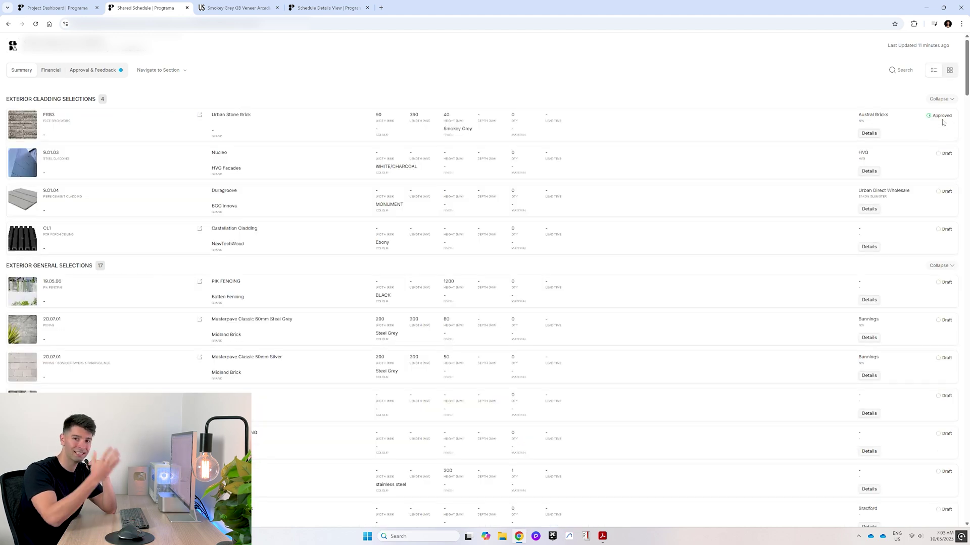
pyautogui.scroll(-5, 942, 151)
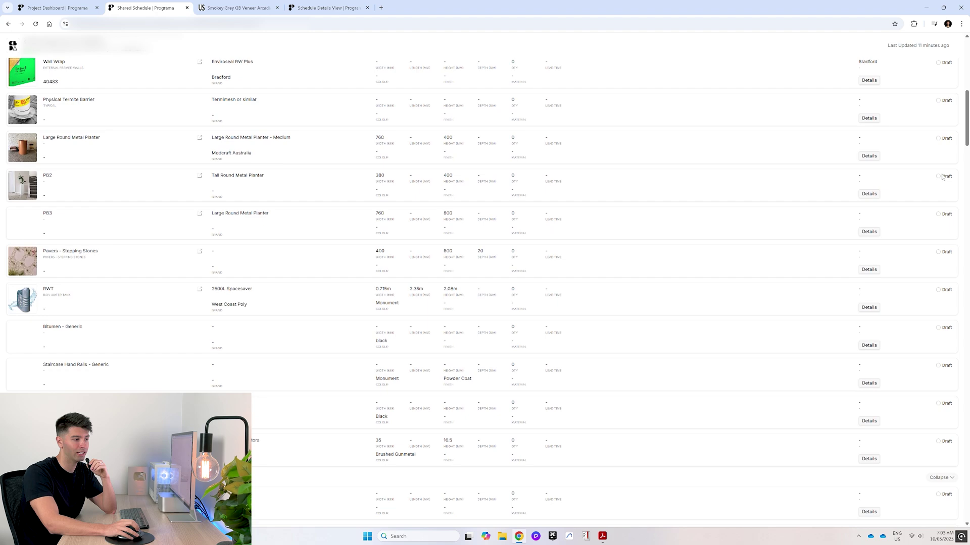
pyautogui.scroll(5, 940, 174)
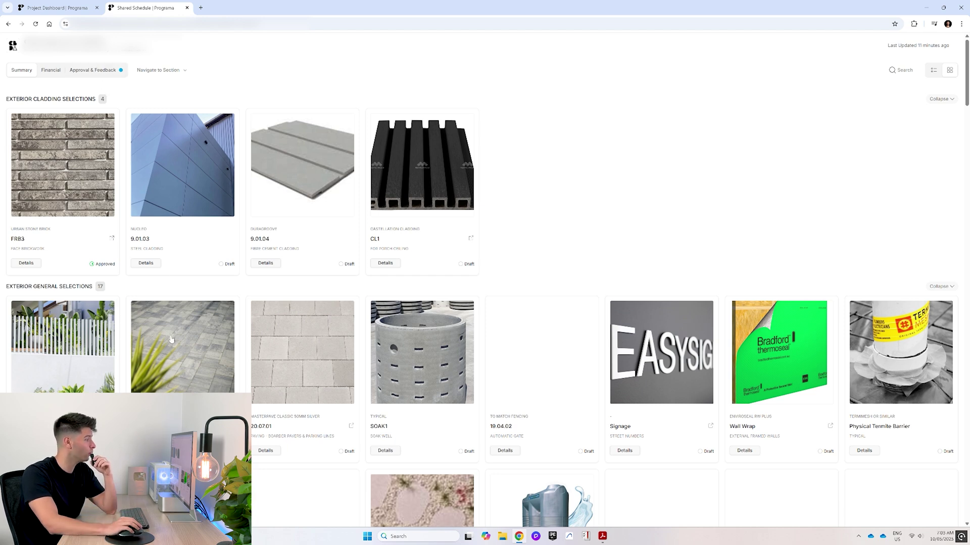
# View the supplier product pages linked to the Urban Stone Brick and the CL1 Castellation Cladding, returning to the schedule each time.
pyautogui.scroll(-2, 174, 337)
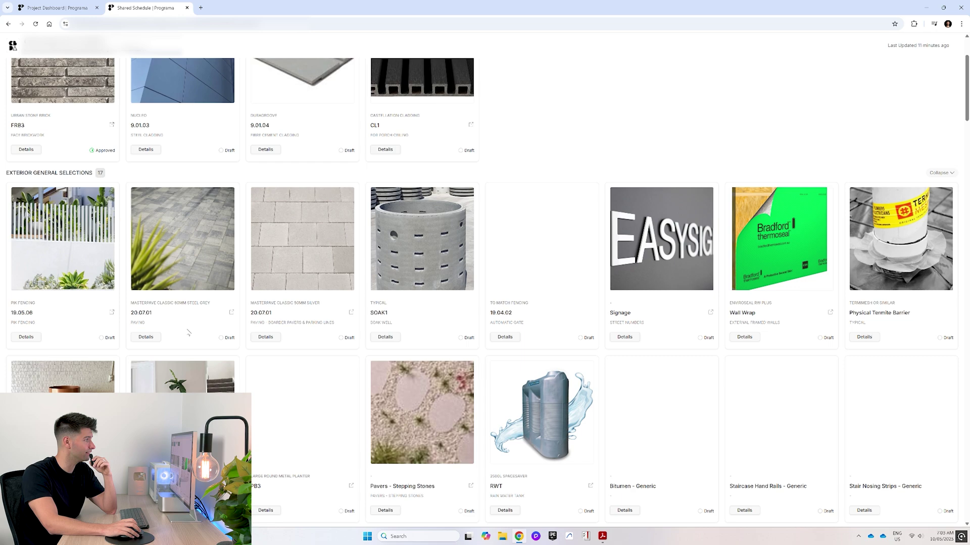
pyautogui.scroll(2, 186, 333)
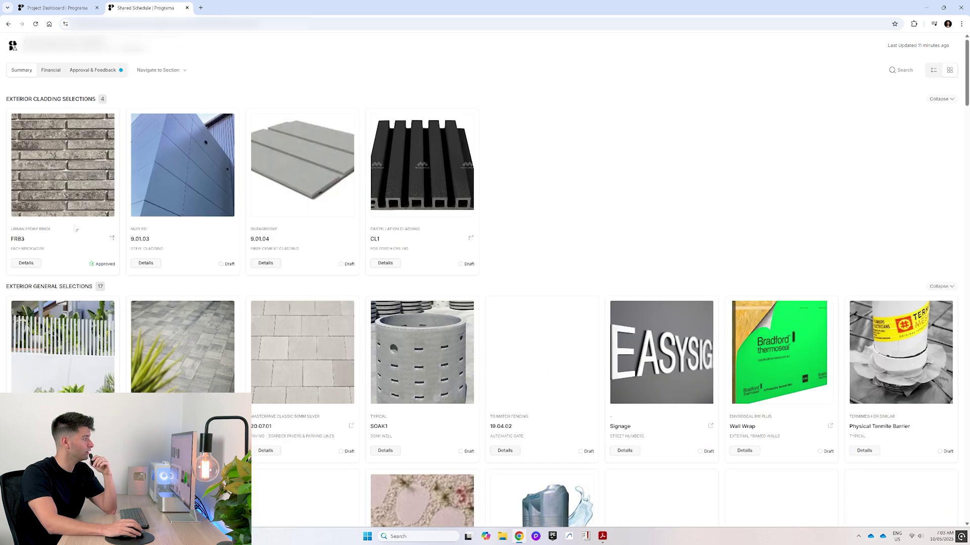
pyautogui.click(112, 241)
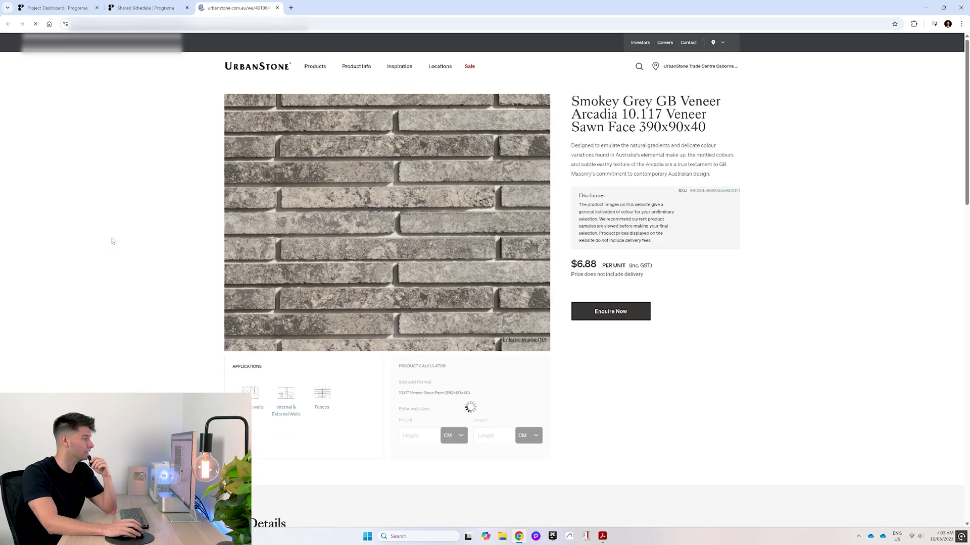
pyautogui.hotkey('ctrl', 'shift', 'Tab')
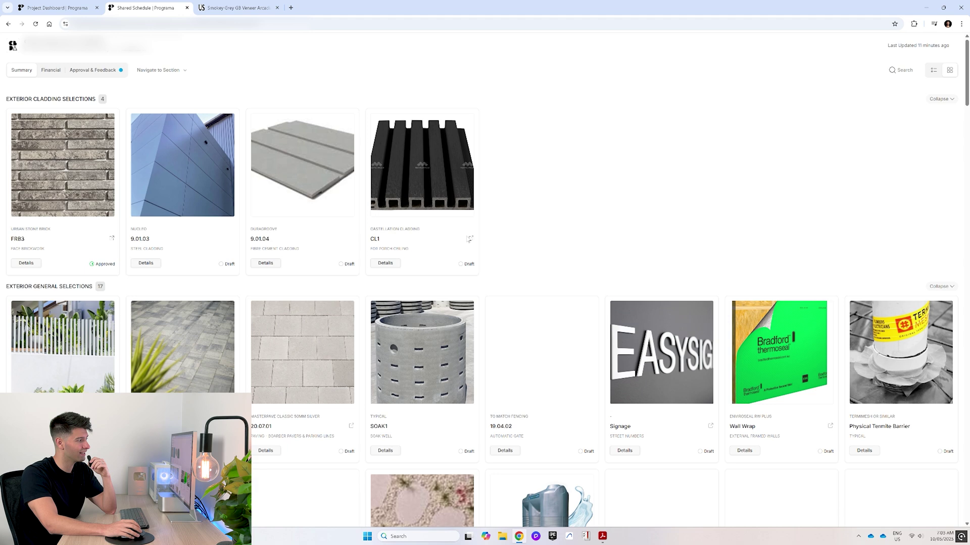
pyautogui.click(471, 239)
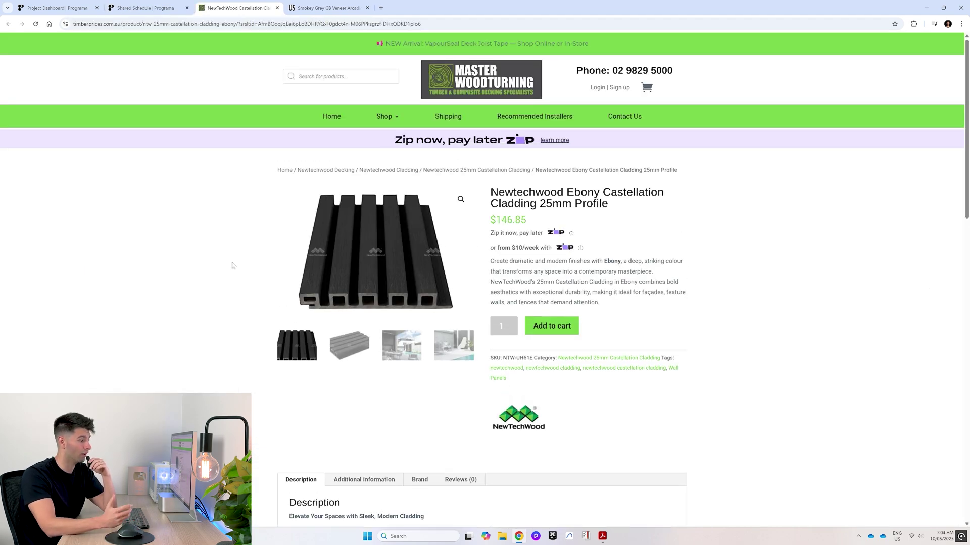
pyautogui.hotkey('ctrl', 'shift', 'Tab')
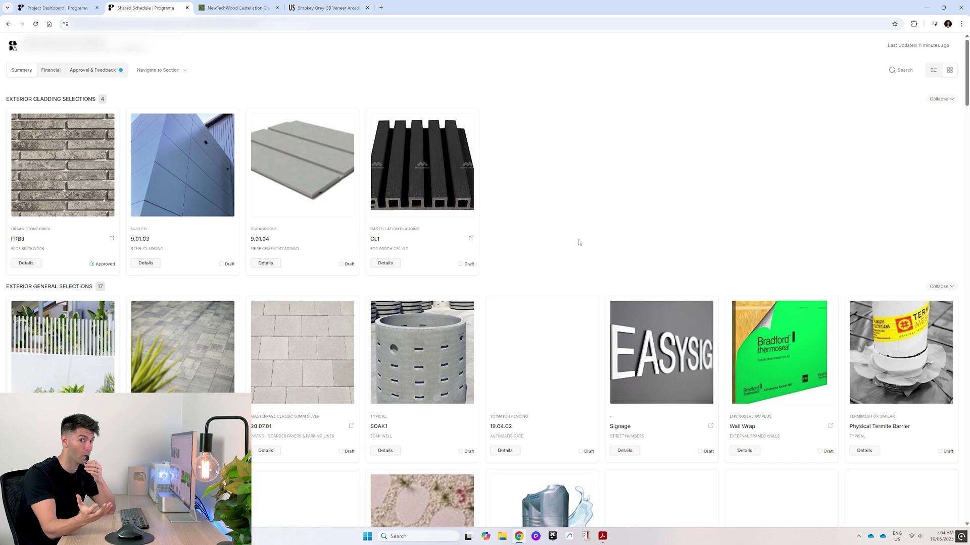
# Switch to Doc Example.pdf in Adobe Acrobat and highlight the general notes on the cover sheet for review.
pyautogui.hotkey('alt', 'Tab')
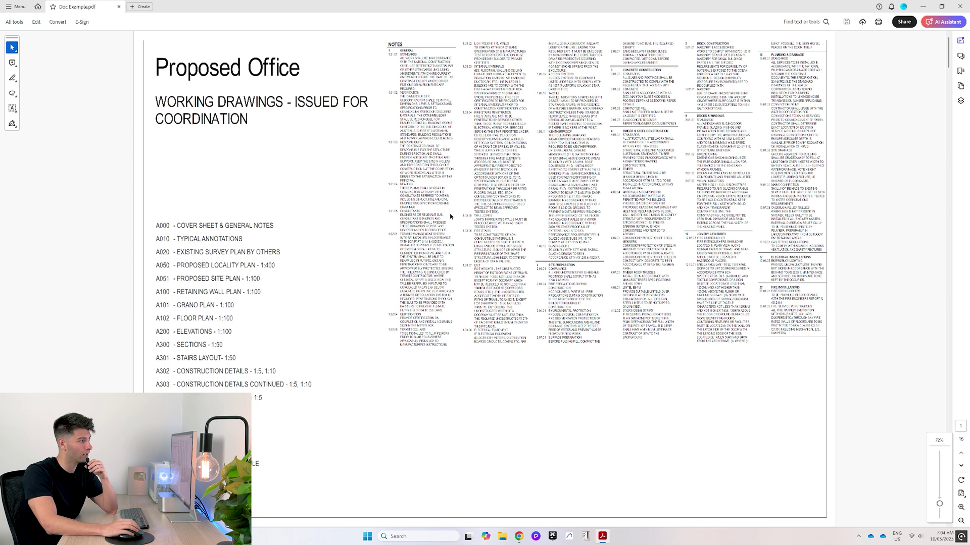
pyautogui.hotkey('ctrl', 'a')
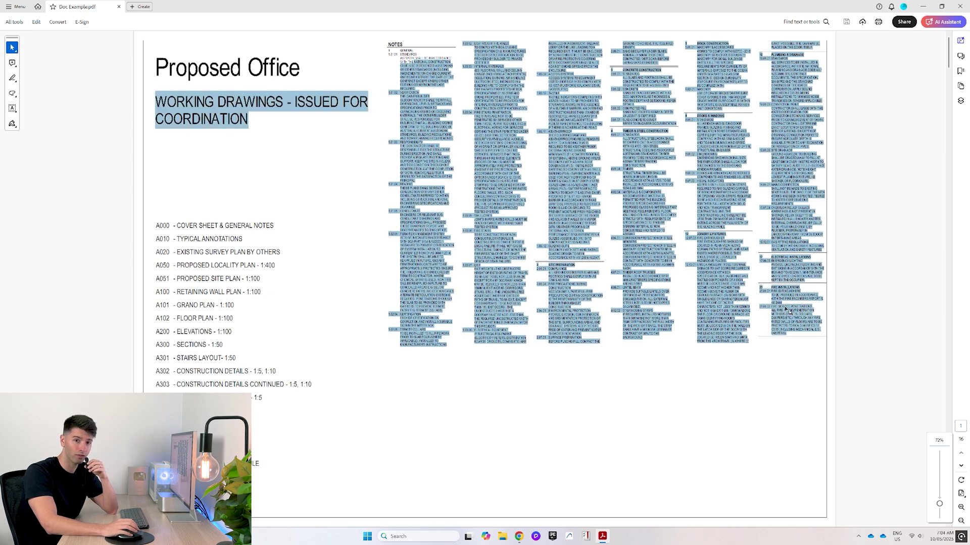
pyautogui.click(788, 310)
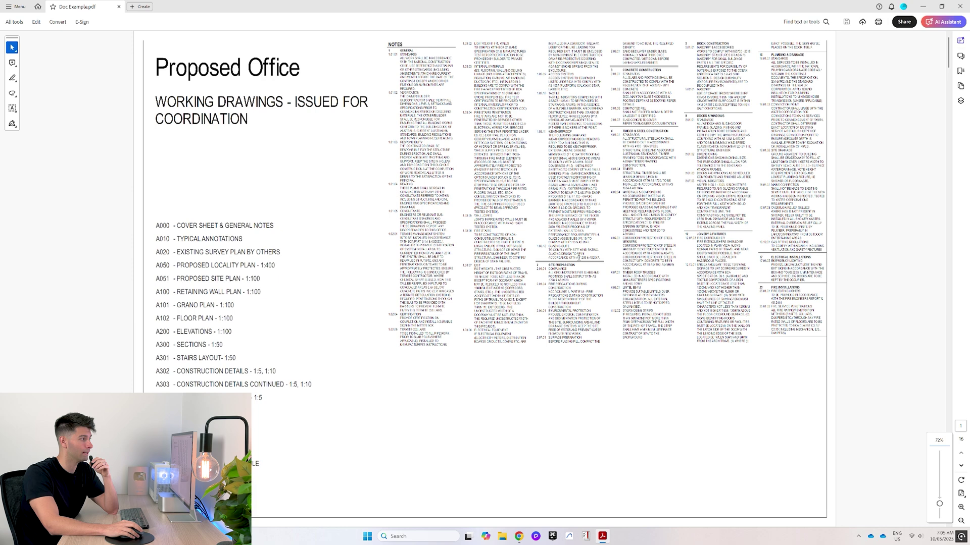
# Examine the notes on the floor plan, stairs, section detail and elevation sheets, including the elevations' schedule of finishes.
pyautogui.scroll(-4, 579, 257)
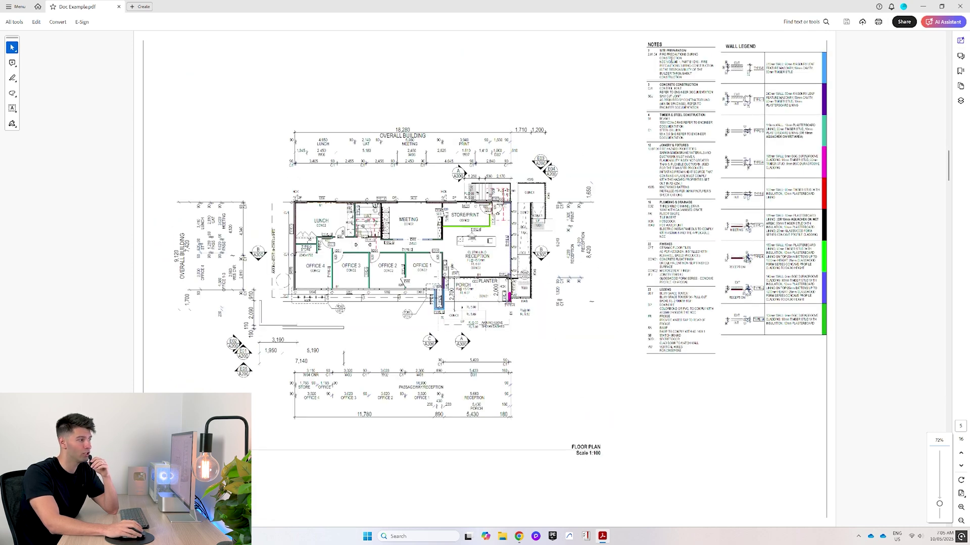
pyautogui.scroll(-2, 789, 226)
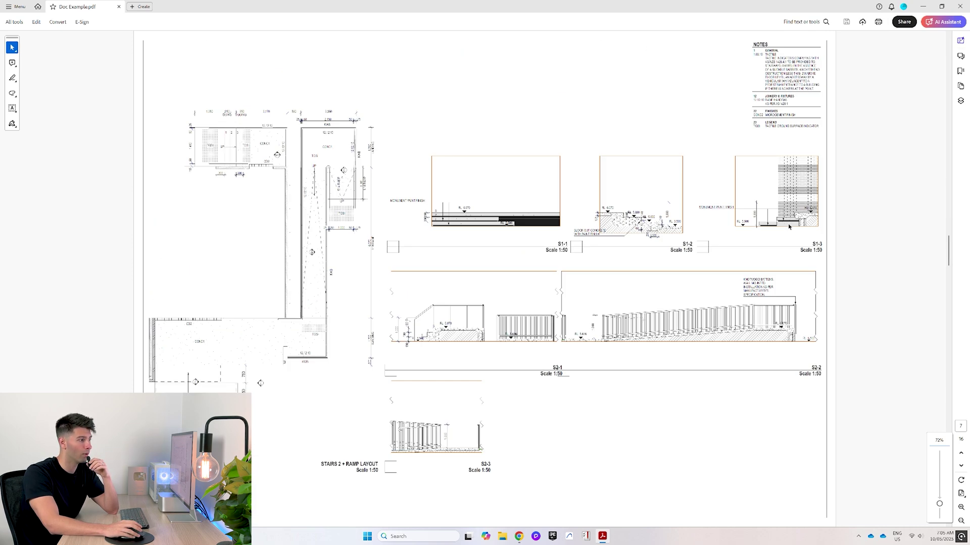
pyautogui.moveTo(766, 66); pyautogui.dragTo(777, 97)
pyautogui.scroll(-5, 680, 190)
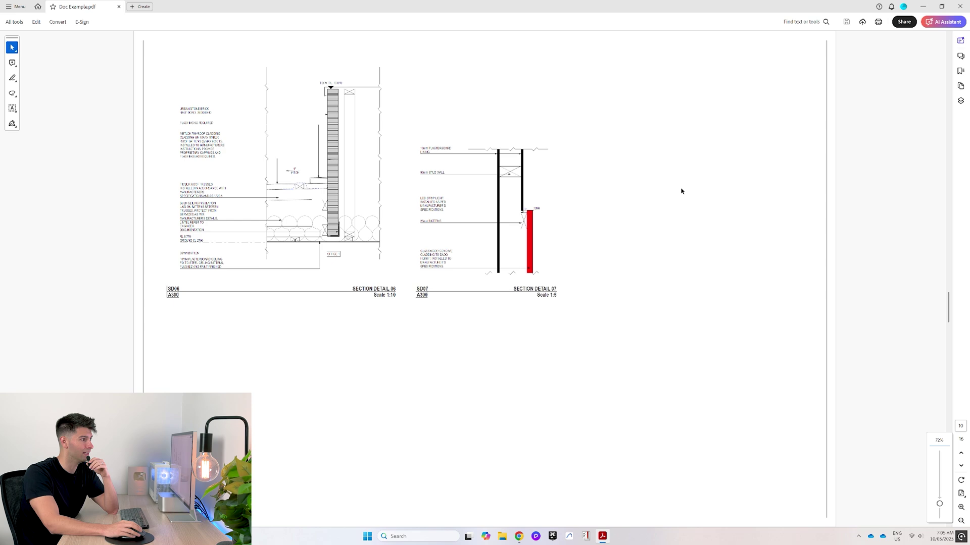
pyautogui.moveTo(760, 51); pyautogui.dragTo(796, 350)
pyautogui.scroll(-1, 795, 350)
pyautogui.moveTo(796, 84); pyautogui.dragTo(790, 188)
pyautogui.scroll(6, 788, 283)
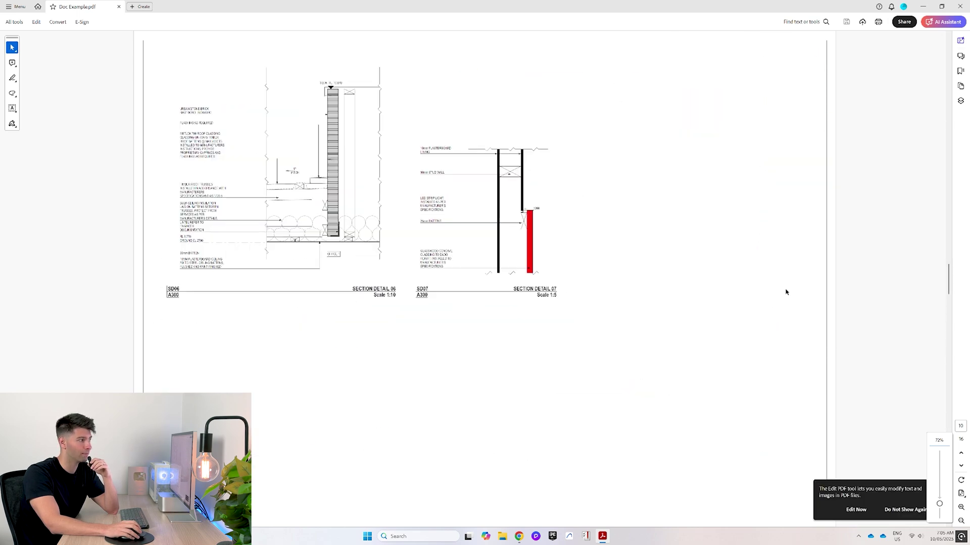
pyautogui.scroll(4, 785, 291)
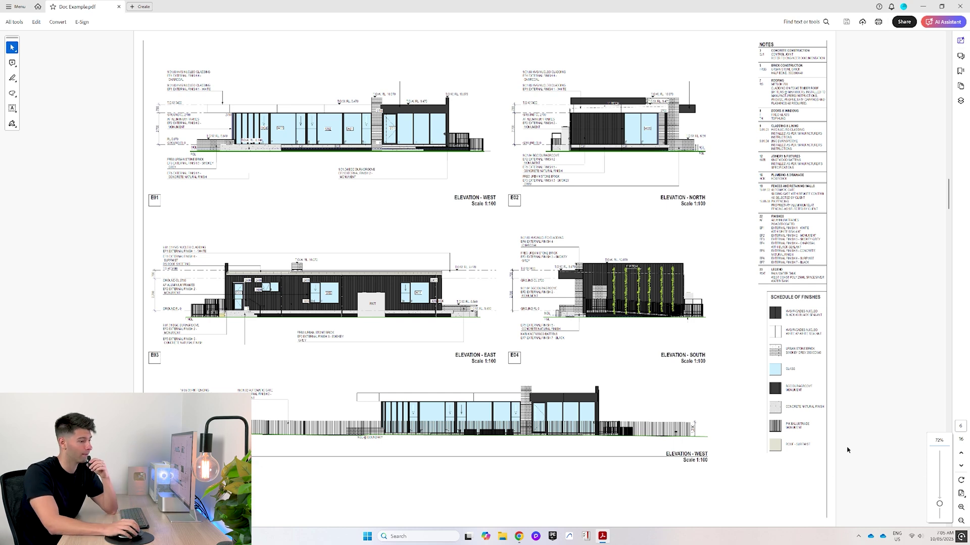
# Examine the notes on the elevations sheet and highlight the FRB3 code under Brick Construction.
pyautogui.keyDown('ctrl'); pyautogui.scroll(5, 847, 450); pyautogui.keyUp('ctrl')
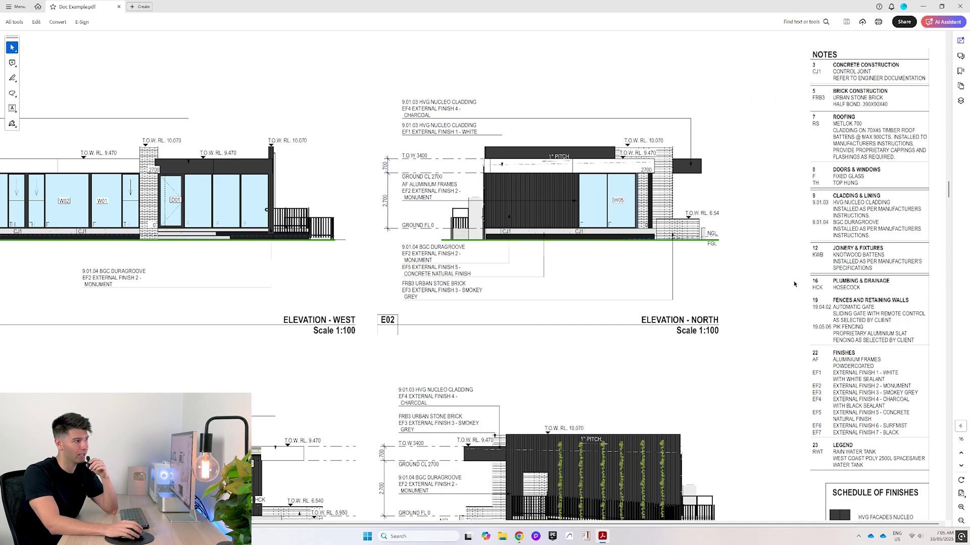
pyautogui.keyDown('ctrl'); pyautogui.scroll(5, 822, 95); pyautogui.keyUp('ctrl')
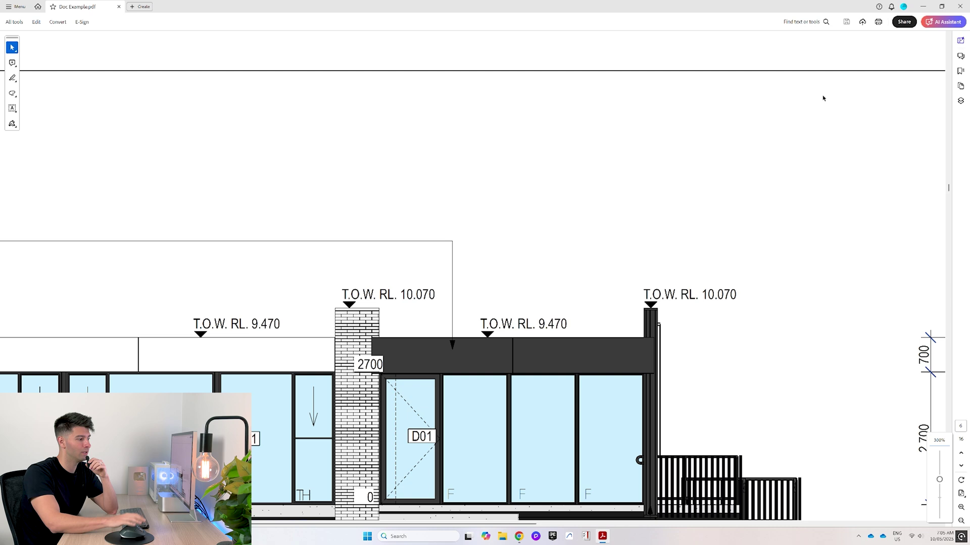
pyautogui.hscroll(15, 803, 123)
pyautogui.hscroll(1, 913, 518)
pyautogui.scroll(-1, 629, 174)
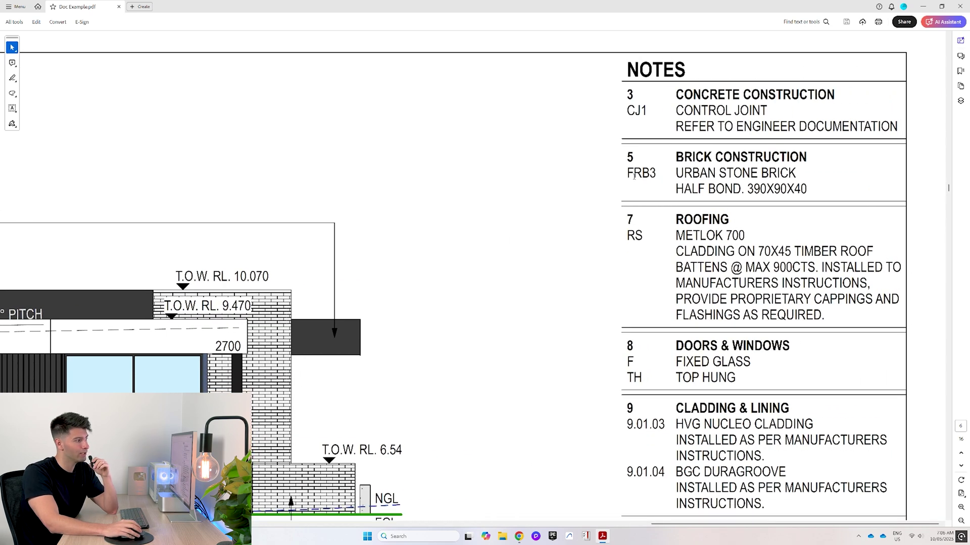
pyautogui.moveTo(629, 173); pyautogui.dragTo(657, 173)
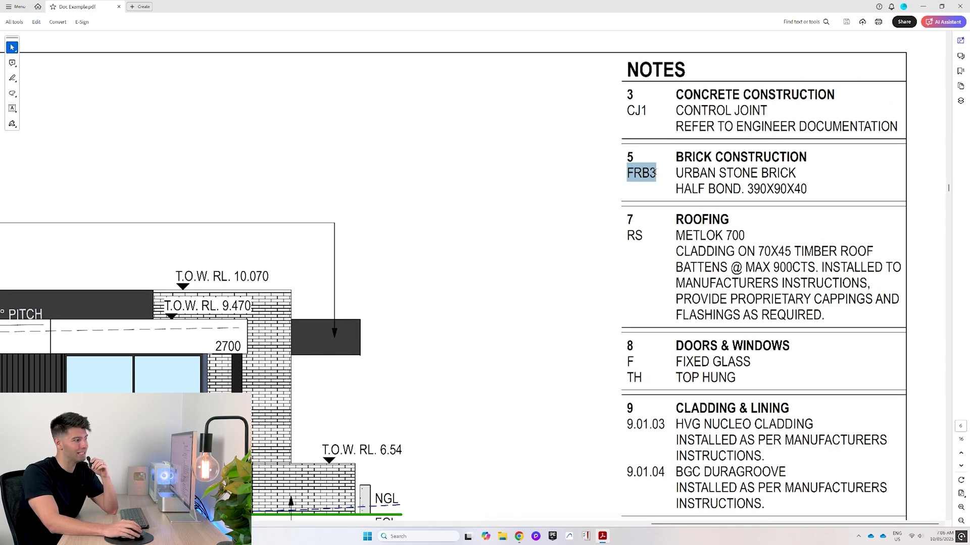
pyautogui.click(765, 174)
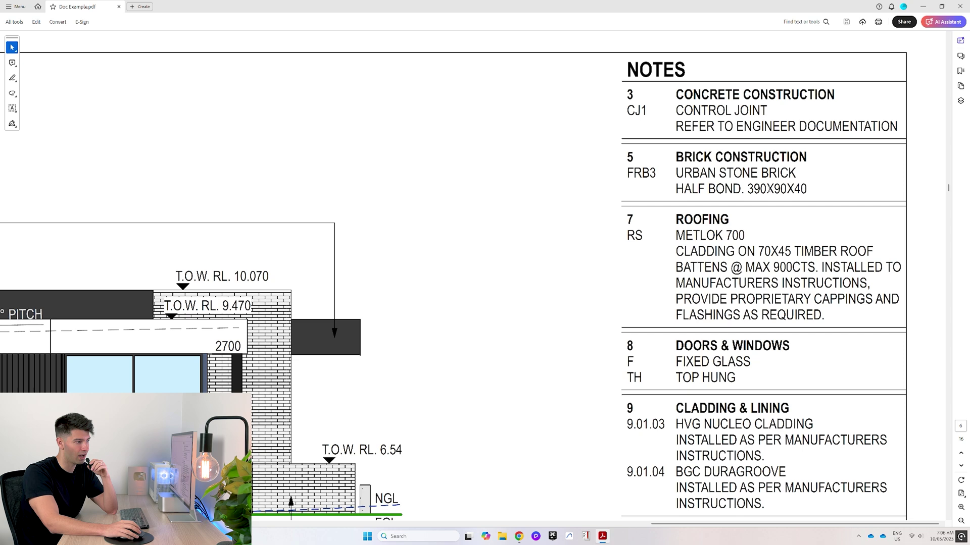
pyautogui.scroll(-2, 713, 198)
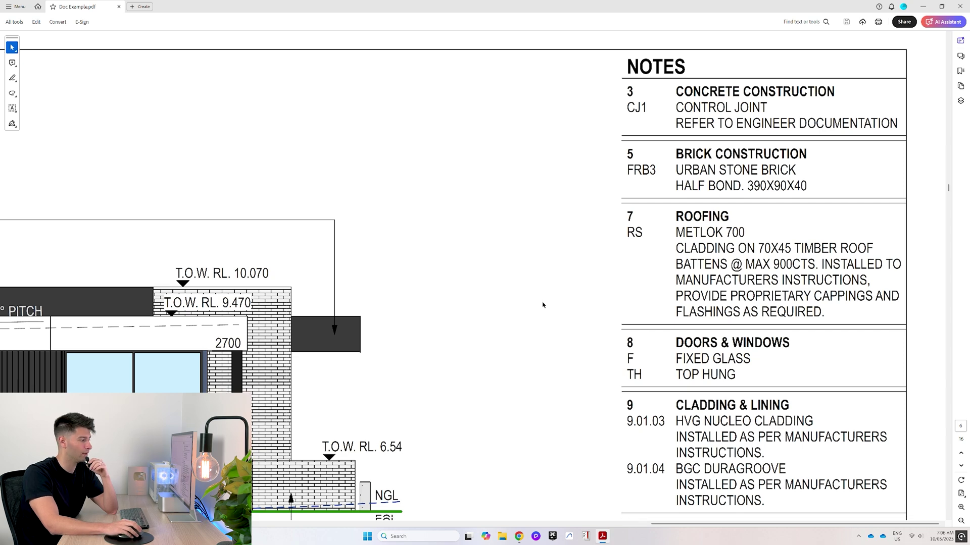
# Highlight the FRB3 Urban Stone Brick label under the north elevation and compare it with the FRB3 code in the notes.
pyautogui.keyDown('ctrl'); pyautogui.scroll(-3, 713, 198); pyautogui.keyUp('ctrl')
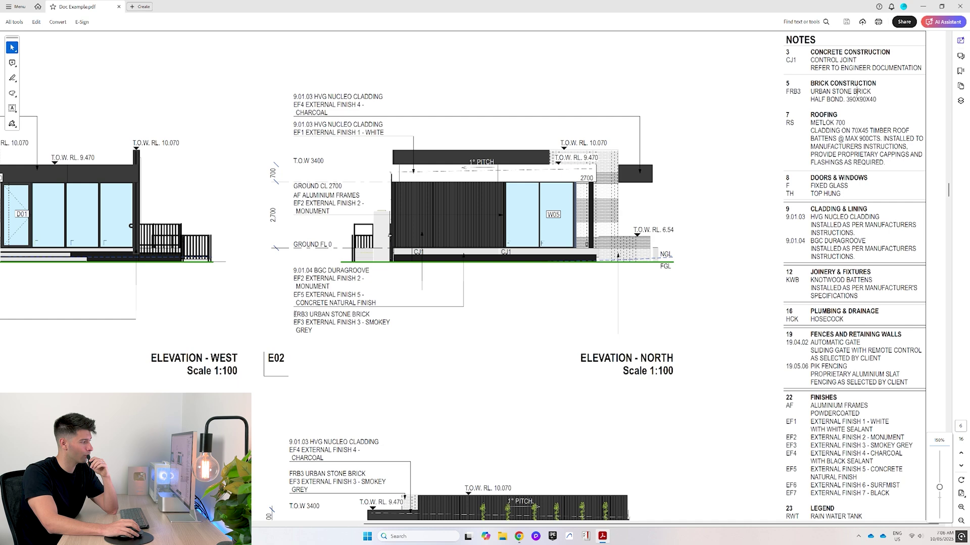
pyautogui.moveTo(294, 314); pyautogui.dragTo(360, 315)
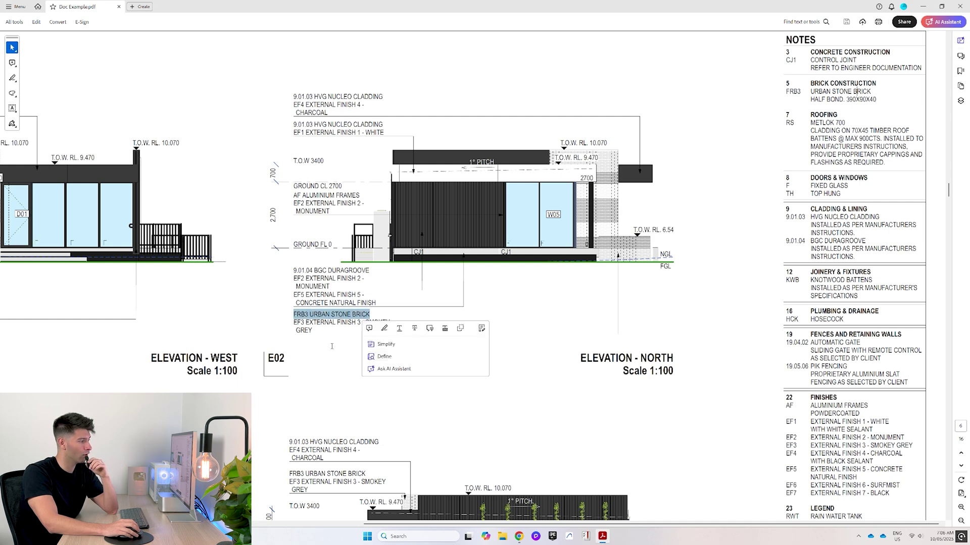
pyautogui.click(631, 252)
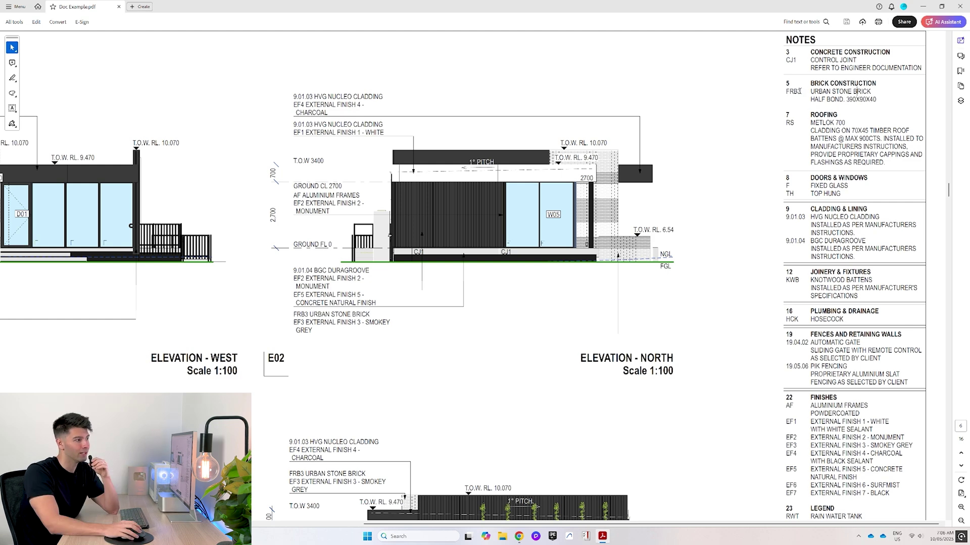
pyautogui.moveTo(799, 91); pyautogui.dragTo(788, 92)
pyautogui.click(786, 93)
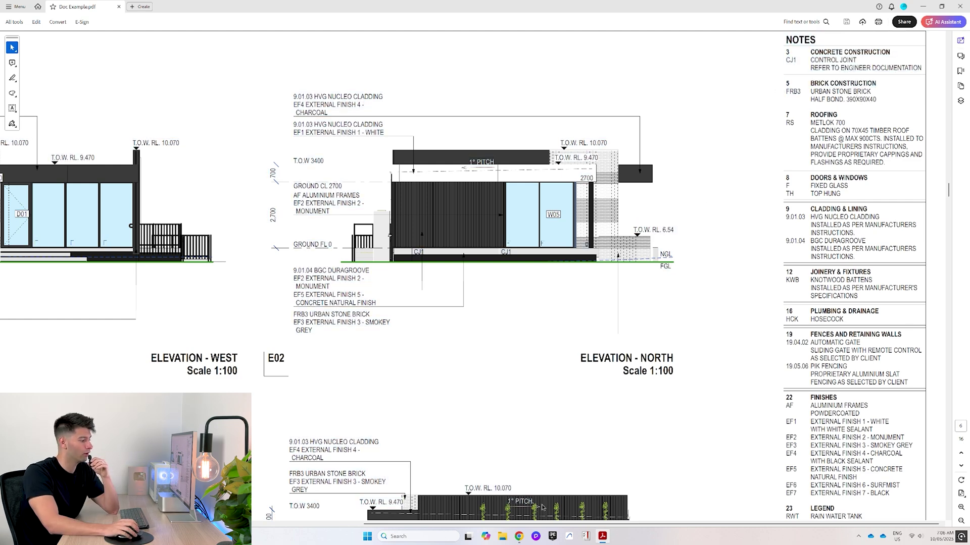
# Switch to the shared Programa schedule in Chrome, search for frb3, and review the Urban Stone Brick's full details, specs and notes.
pyautogui.click(519, 537)
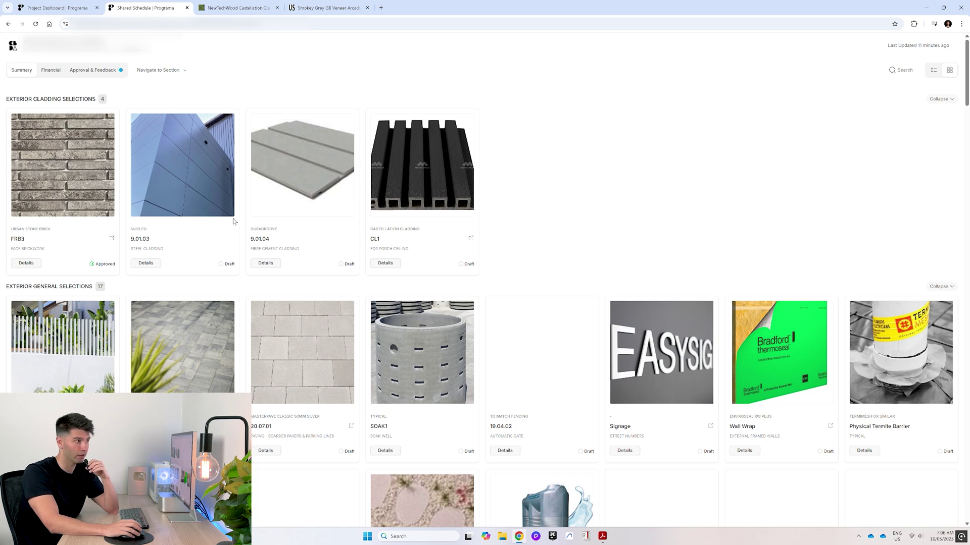
pyautogui.click(895, 75)
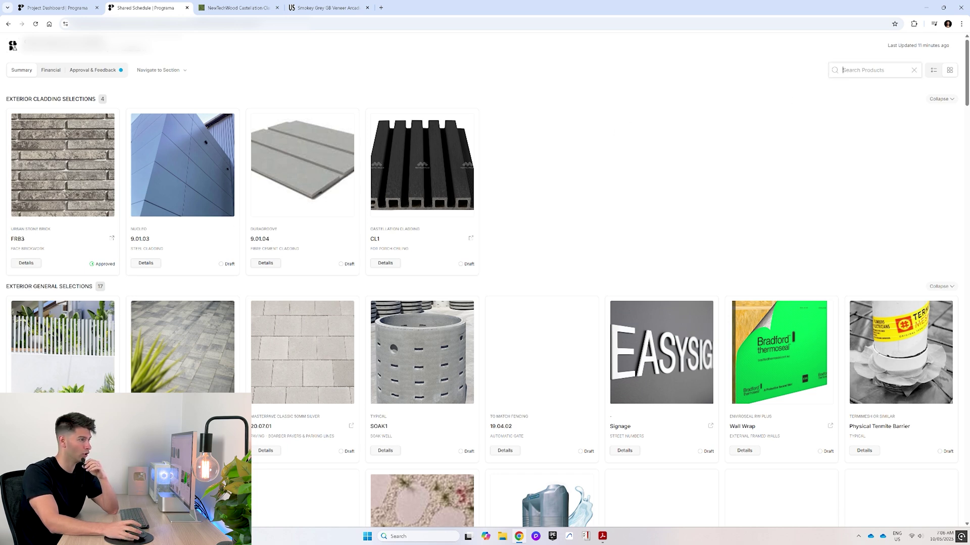
pyautogui.write('frb3')
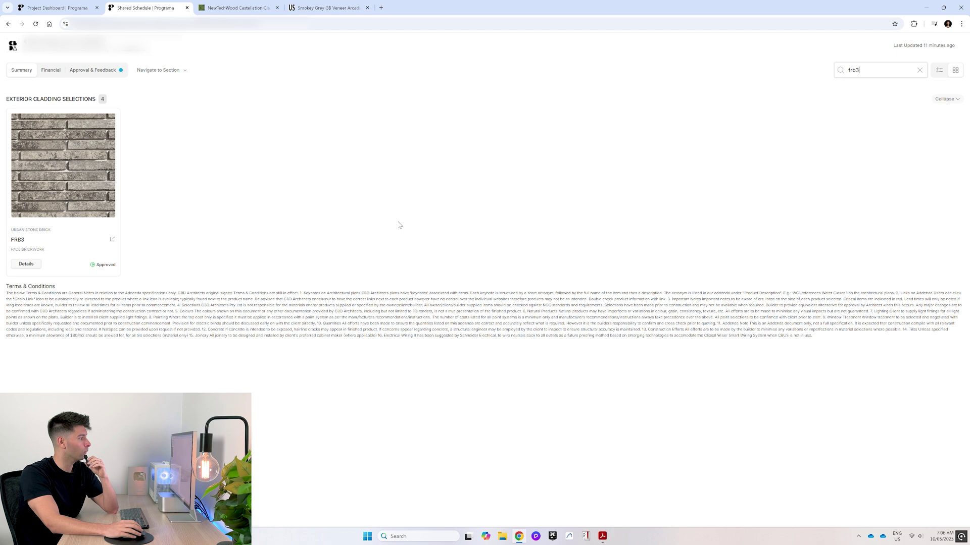
pyautogui.click(48, 183)
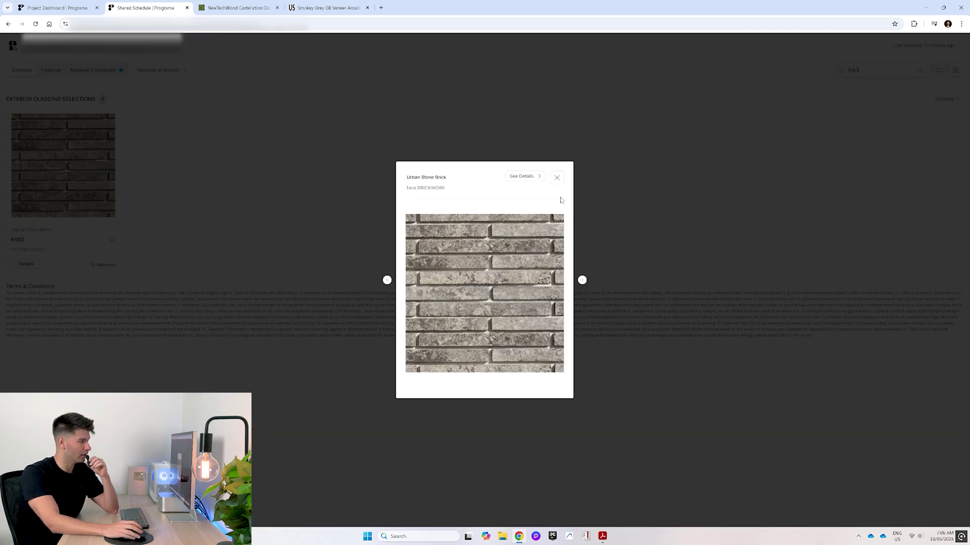
pyautogui.click(530, 181)
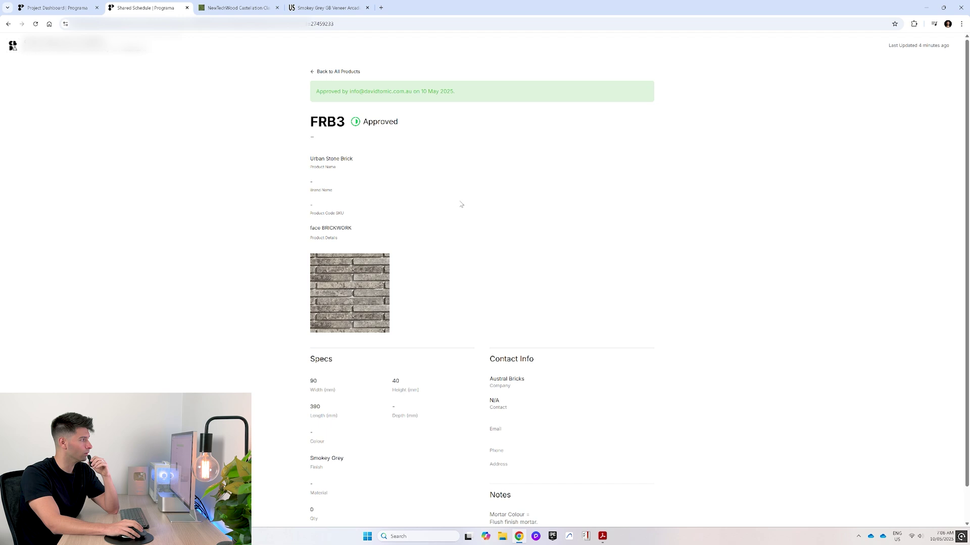
pyautogui.scroll(-1, 420, 67)
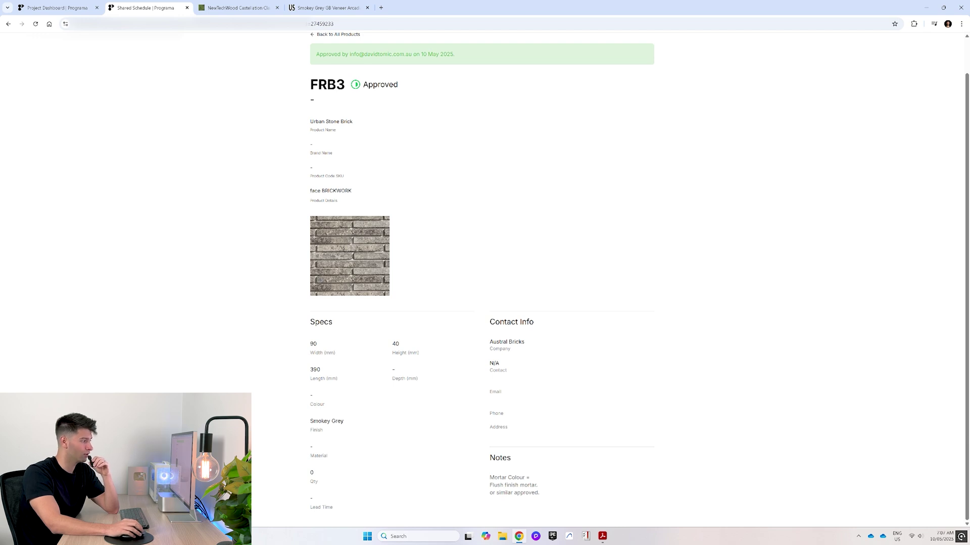
# Close the NewTechWood product page and view the building photos on the UrbanStone Smokey Grey veneer page.
pyautogui.click(276, 8)
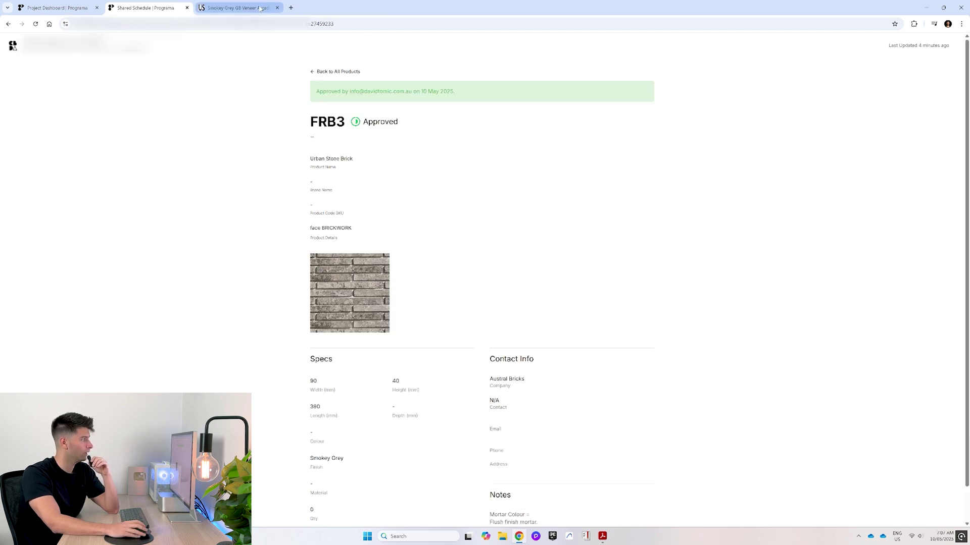
pyautogui.click(237, 8)
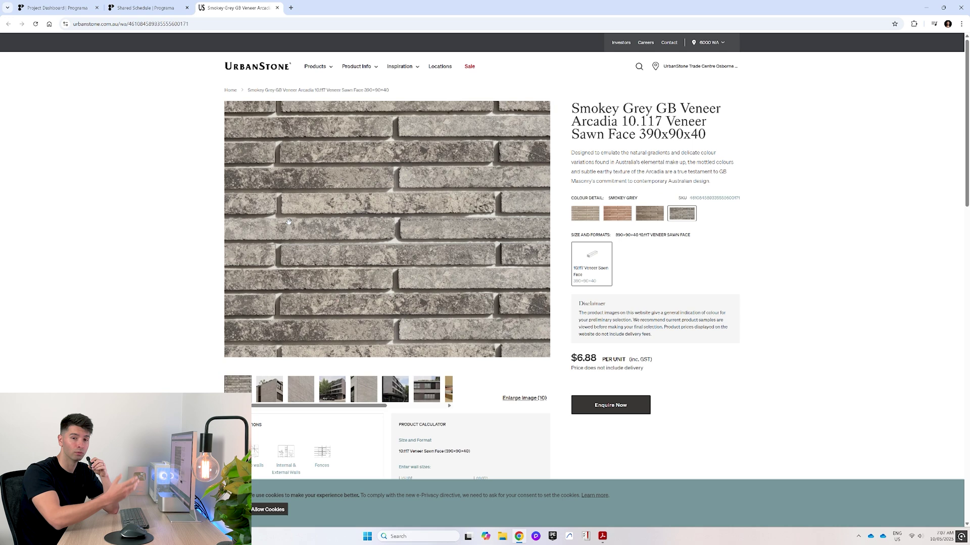
pyautogui.click(258, 396)
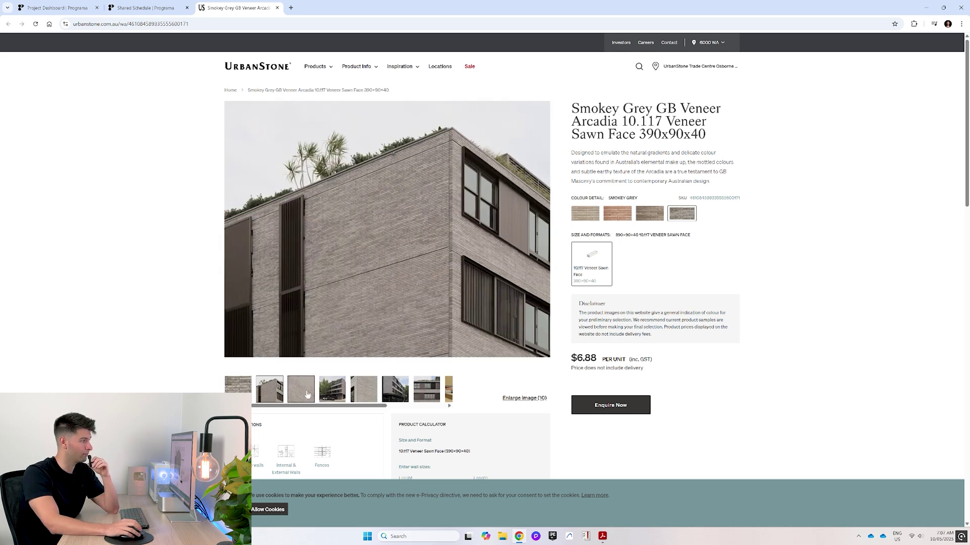
pyautogui.click(307, 394)
pyautogui.click(342, 392)
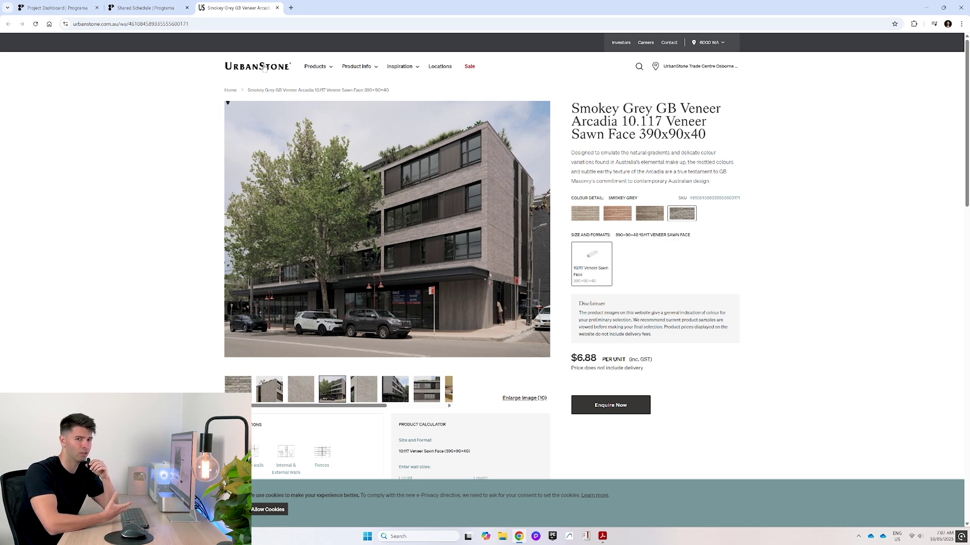
# Return to the full shared schedule and browse the exterior, doors and windows, roof cover and plumbing fixtures selections.
pyautogui.click(150, 11)
pyautogui.scroll(-5, 477, 322)
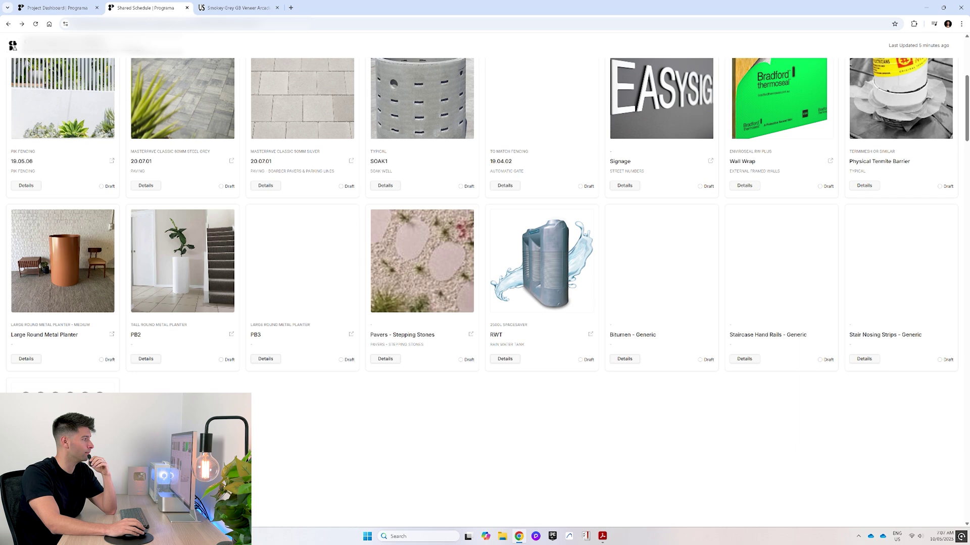
pyautogui.scroll(-2, 372, 289)
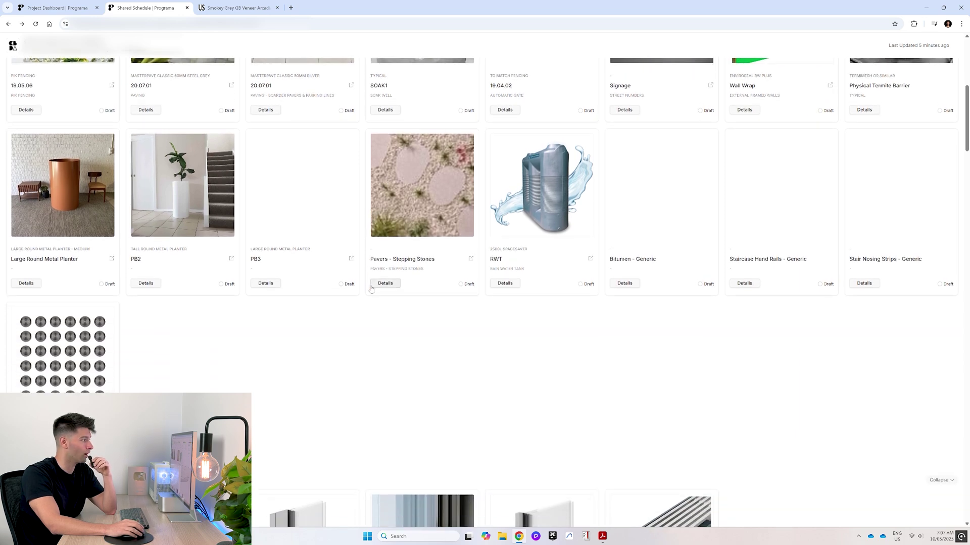
pyautogui.scroll(-3, 371, 289)
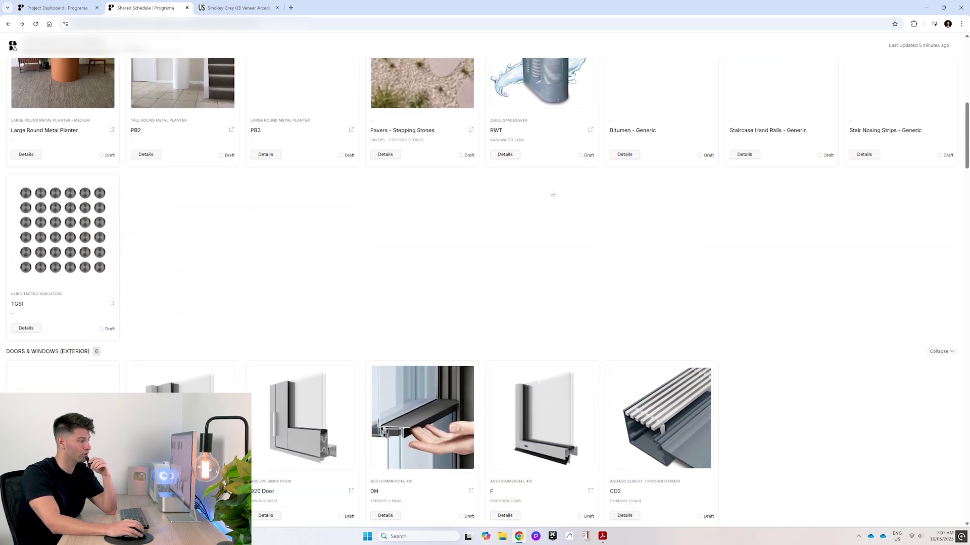
pyautogui.scroll(-6, 472, 216)
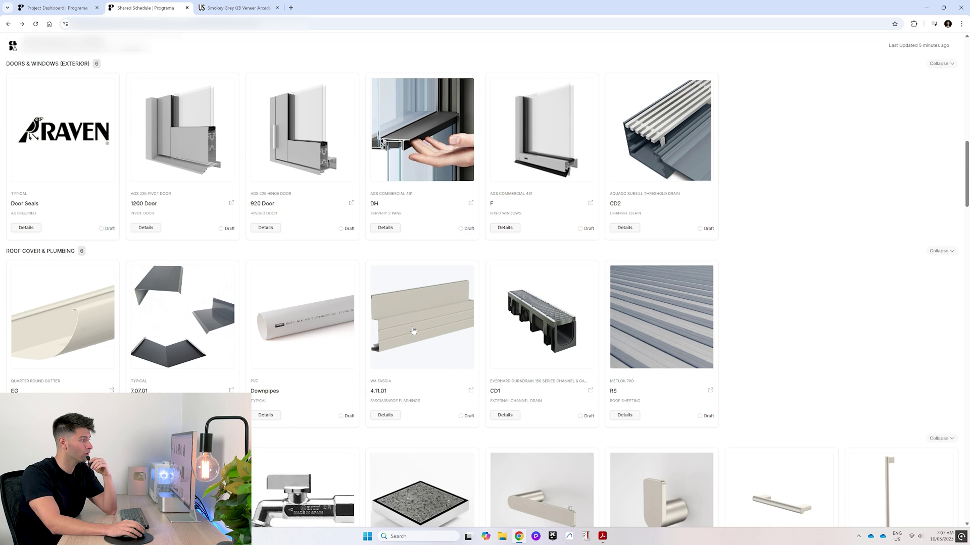
pyautogui.scroll(-3, 445, 320)
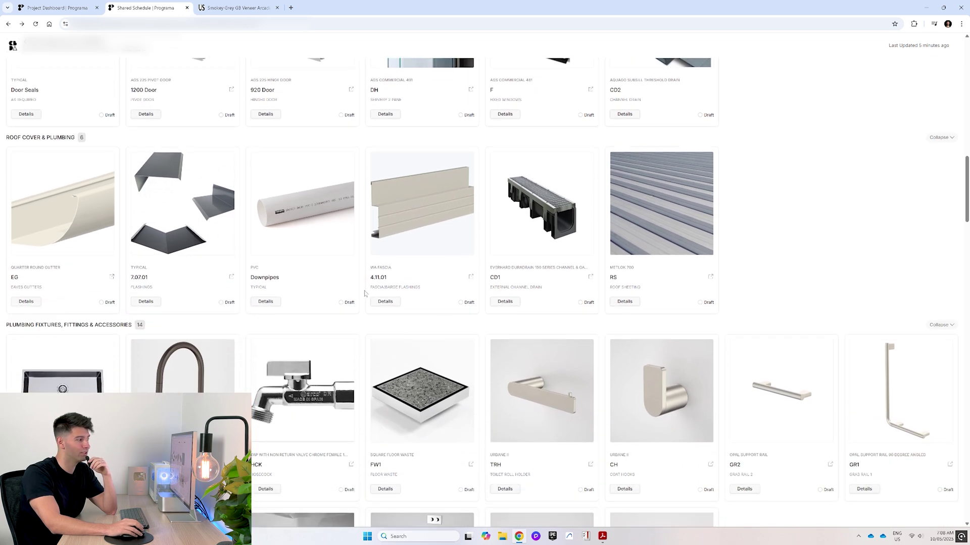
pyautogui.scroll(-4, 364, 293)
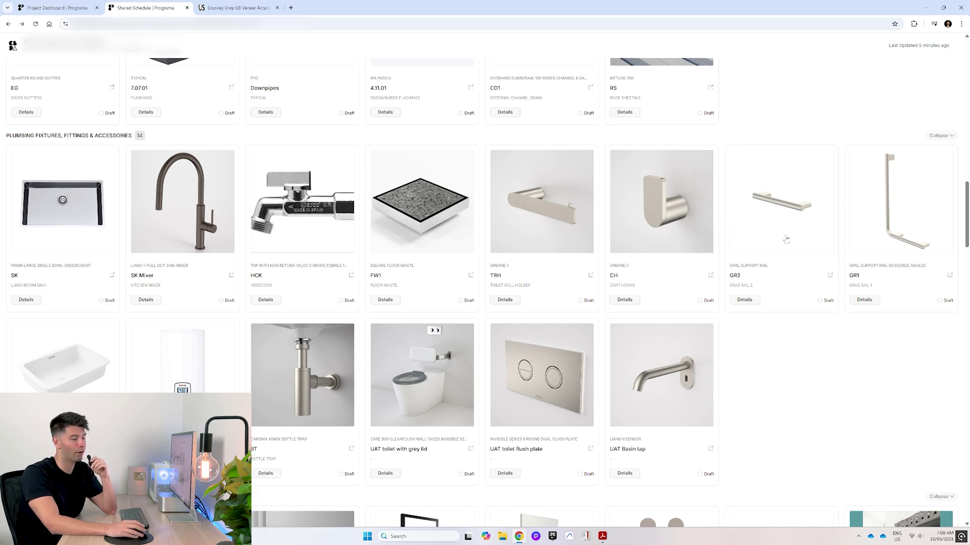
# Switch back to Doc Example.pdf in Acrobat and bring up the UAT layout and its wall elevations on page 15.
pyautogui.hotkey('alt', 'Tab')
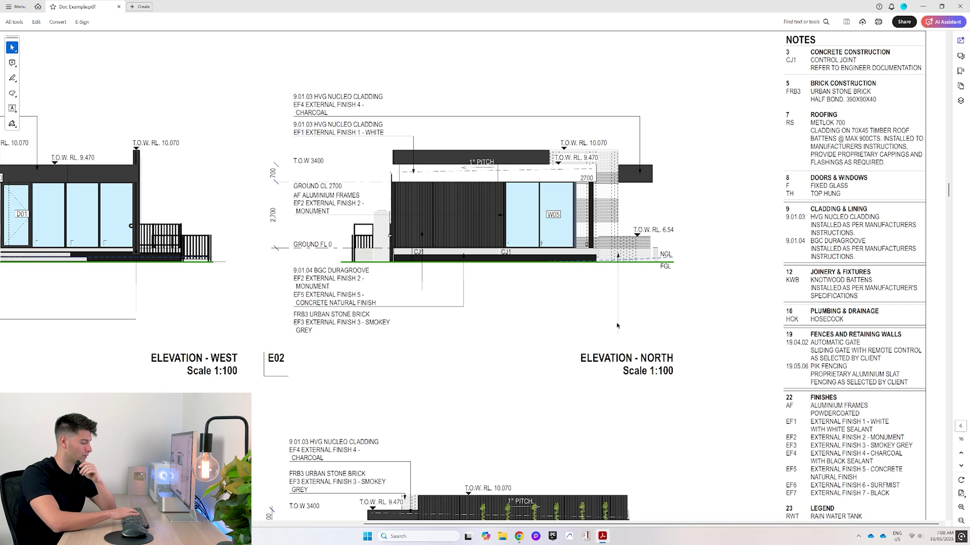
pyautogui.hotkey('ctrl', '0')
pyautogui.scroll(-15, 617, 326)
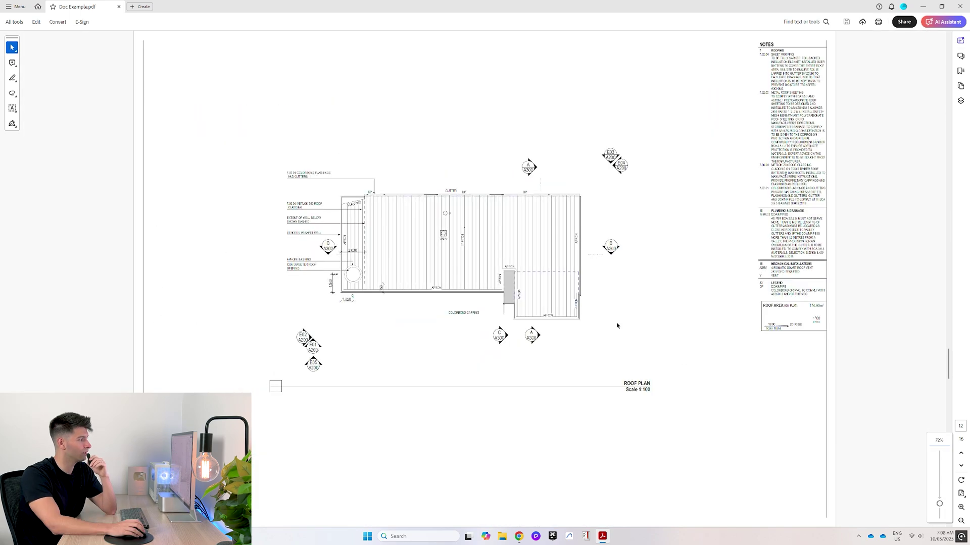
pyautogui.scroll(-10, 617, 326)
pyautogui.scroll(5, 616, 255)
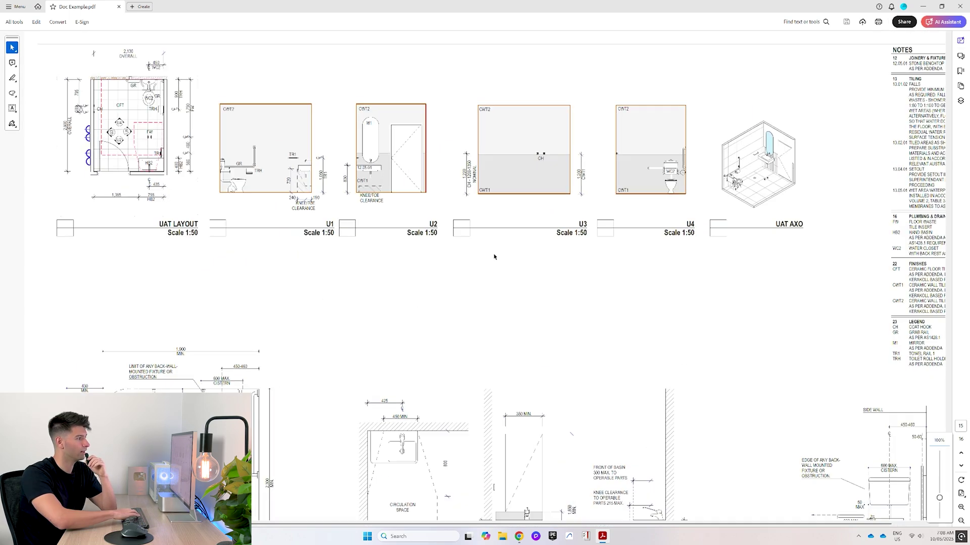
pyautogui.scroll(2, 493, 257)
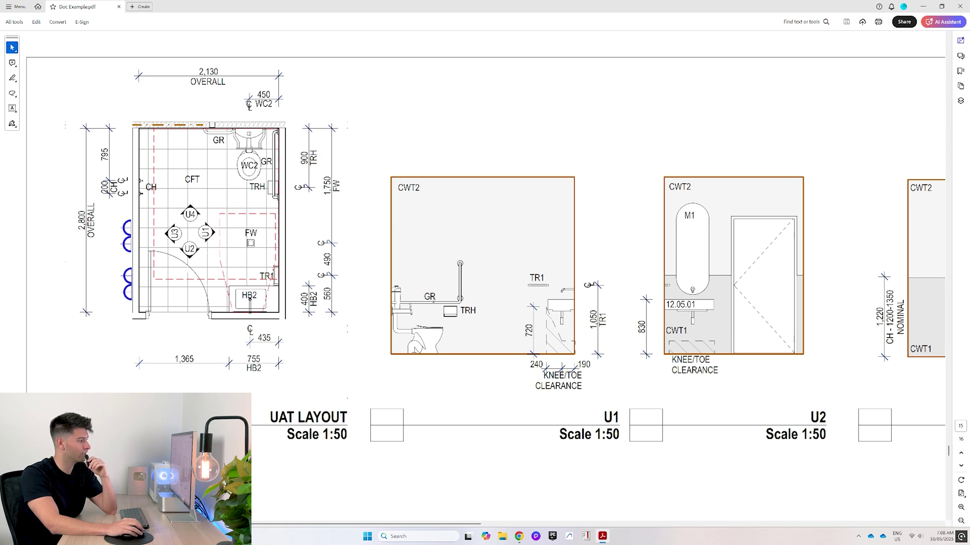
# Examine the UAT wall elevations U1 to U4, the axonometric view, and the tiling, plumbing and finishes notes beside them.
pyautogui.scroll(-1, 466, 315)
pyautogui.hscroll(3, 465, 316)
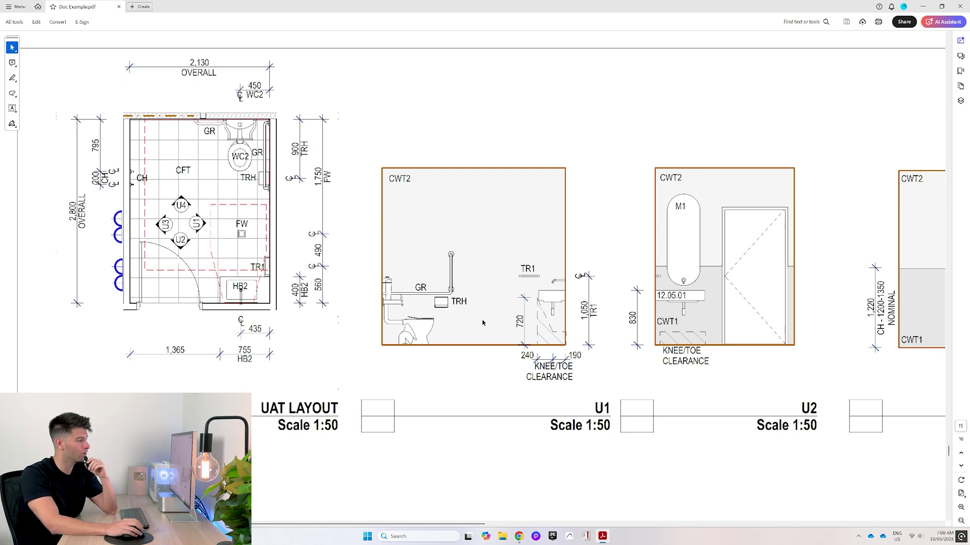
pyautogui.hscroll(10, 481, 322)
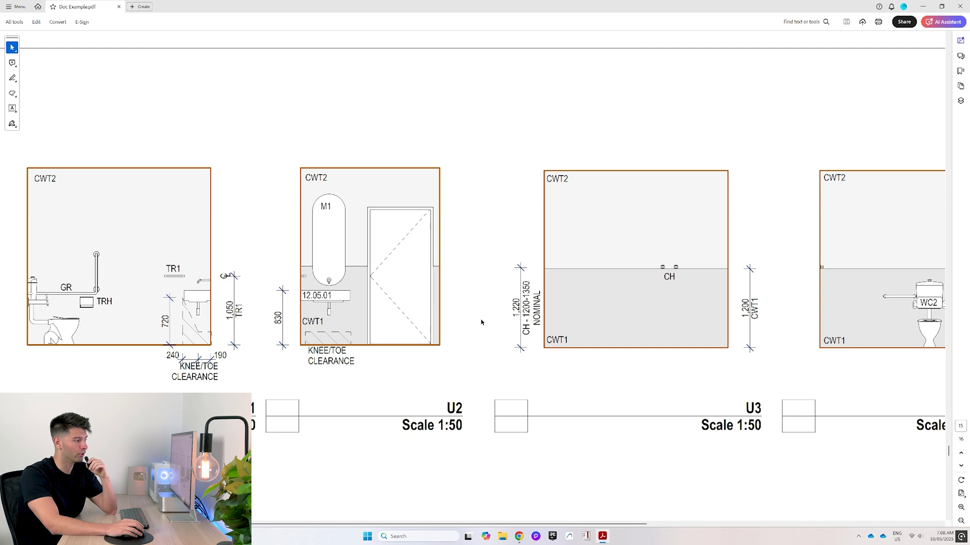
pyautogui.hscroll(4, 481, 322)
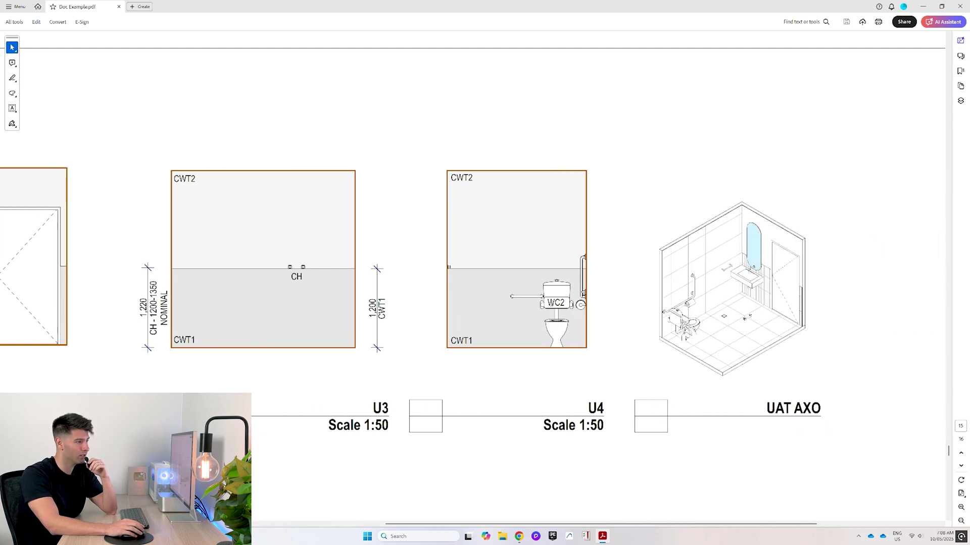
pyautogui.hscroll(2, 553, 303)
pyautogui.hscroll(4, 560, 299)
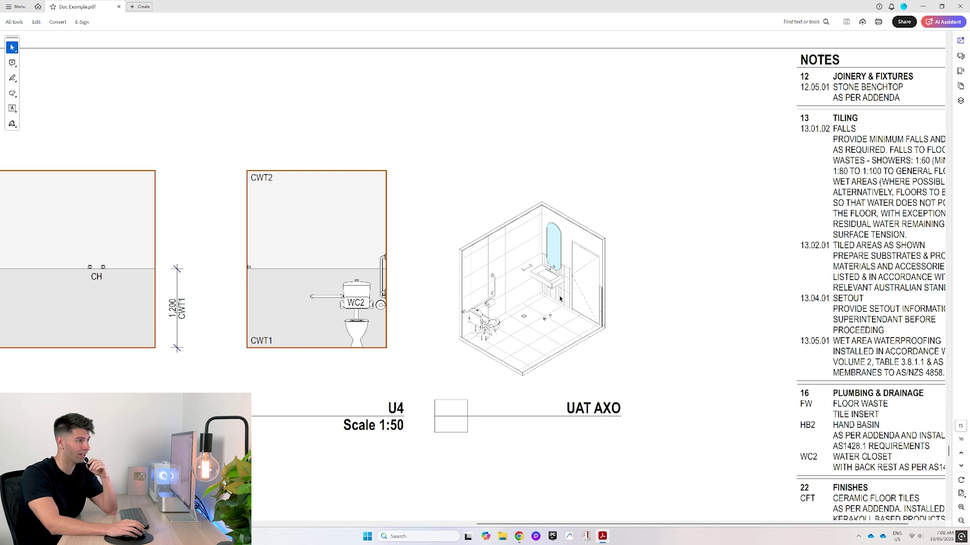
pyautogui.scroll(-1, 791, 212)
pyautogui.scroll(-4, 791, 212)
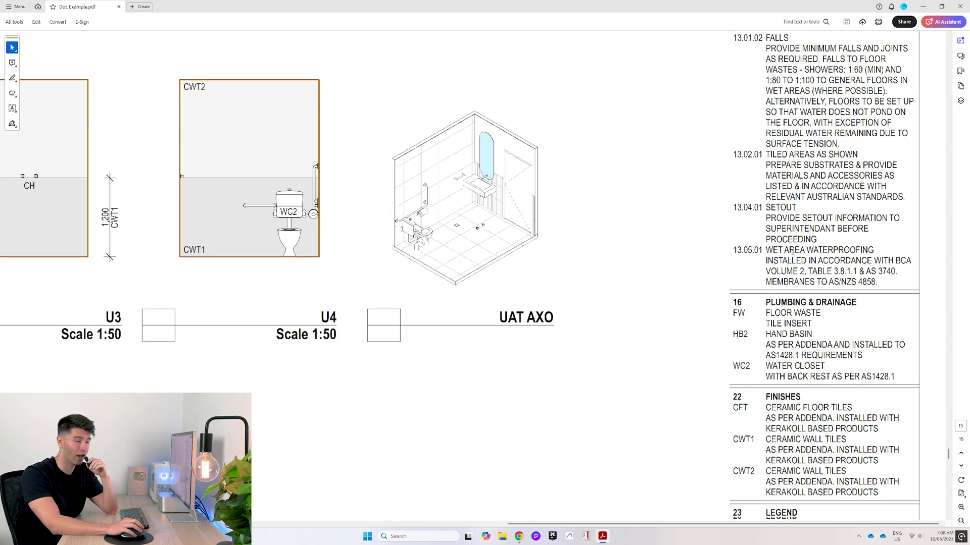
# Check the plumbing fixtures in the Programa shared schedule in Chrome against the full UAT layout, elevations and notes on page 15 in Acrobat.
pyautogui.click(518, 537)
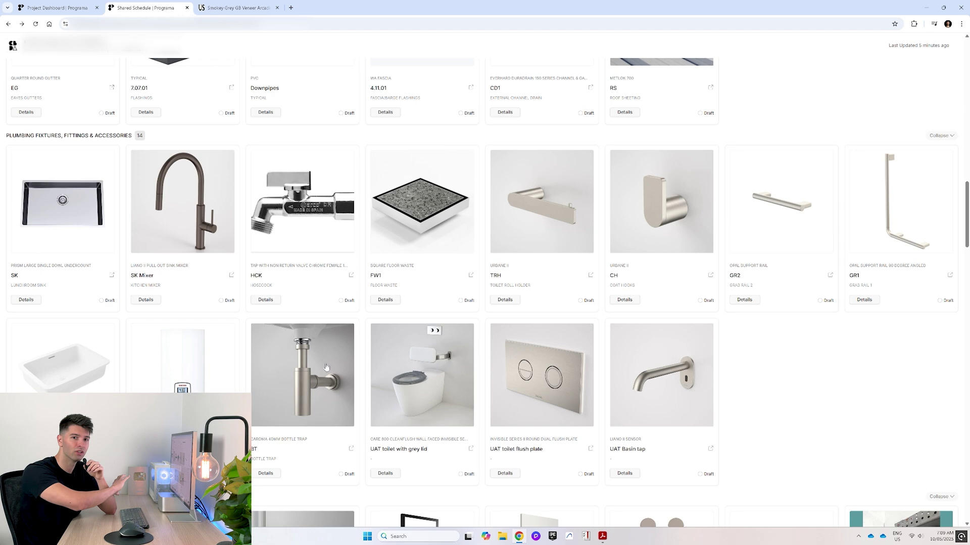
pyautogui.hotkey('alt', 'Tab')
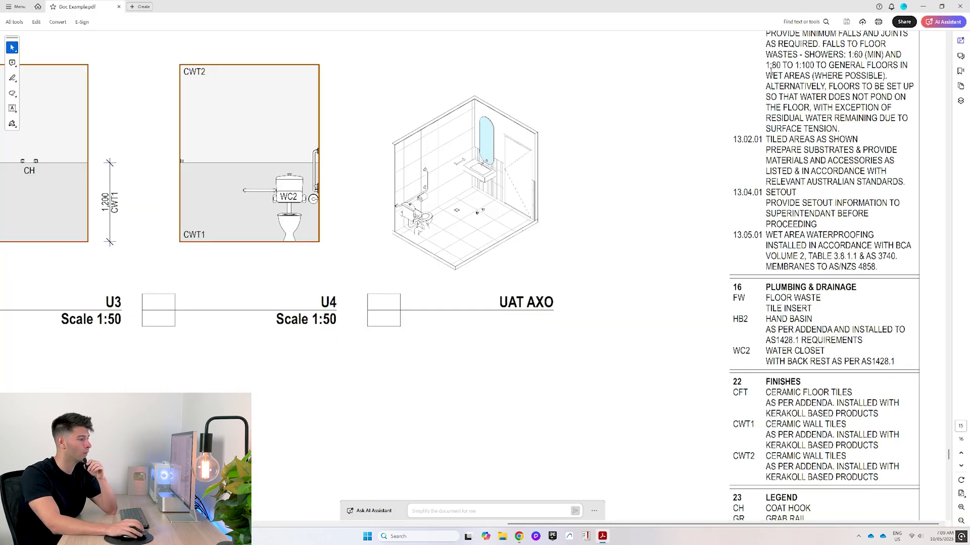
pyautogui.hotkey('ctrl', '2')
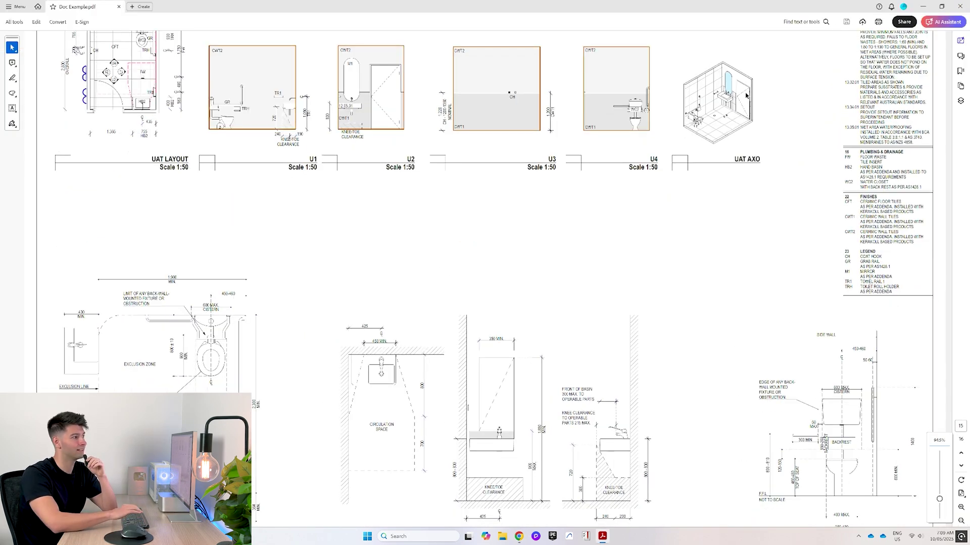
pyautogui.scroll(2, 713, 252)
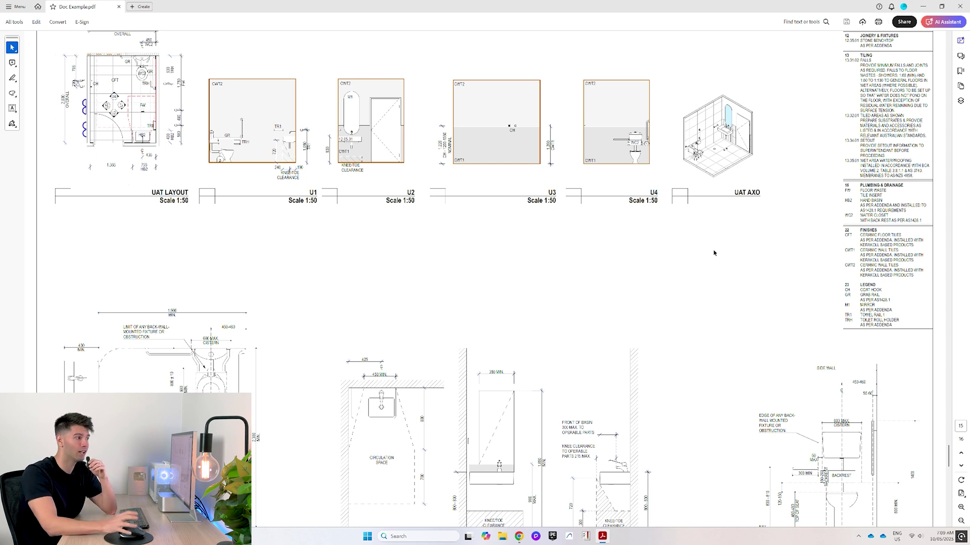
pyautogui.scroll(1, 713, 252)
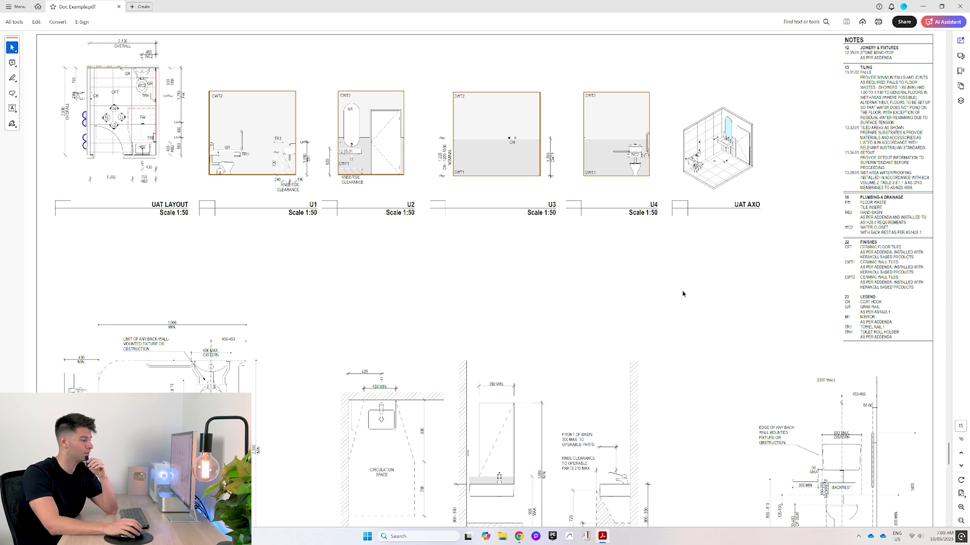
pyautogui.scroll(1, 682, 294)
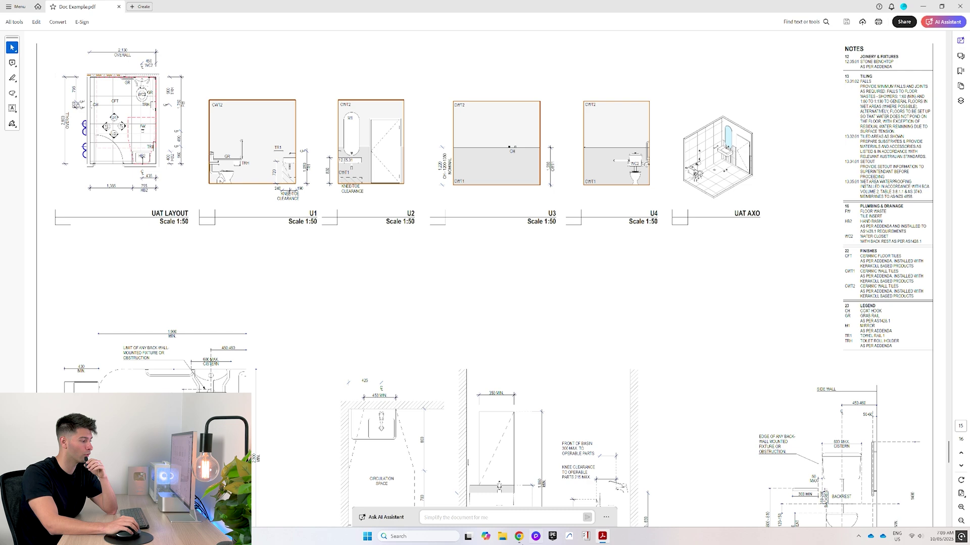
# Switch to the shared schedule in Chrome and browse the interior doors, internal wall coverings, interior general selections and electrical fittings.
pyautogui.click(519, 536)
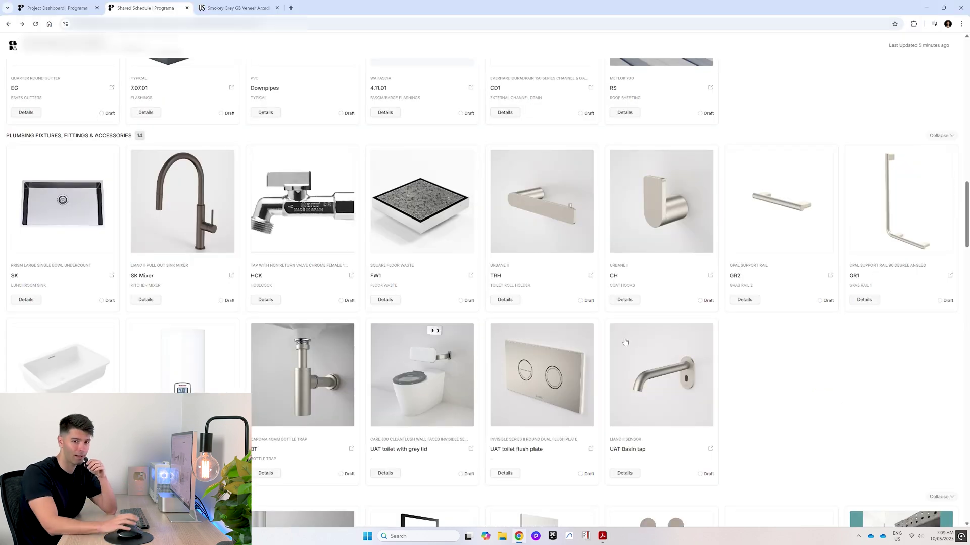
pyautogui.scroll(-8, 626, 342)
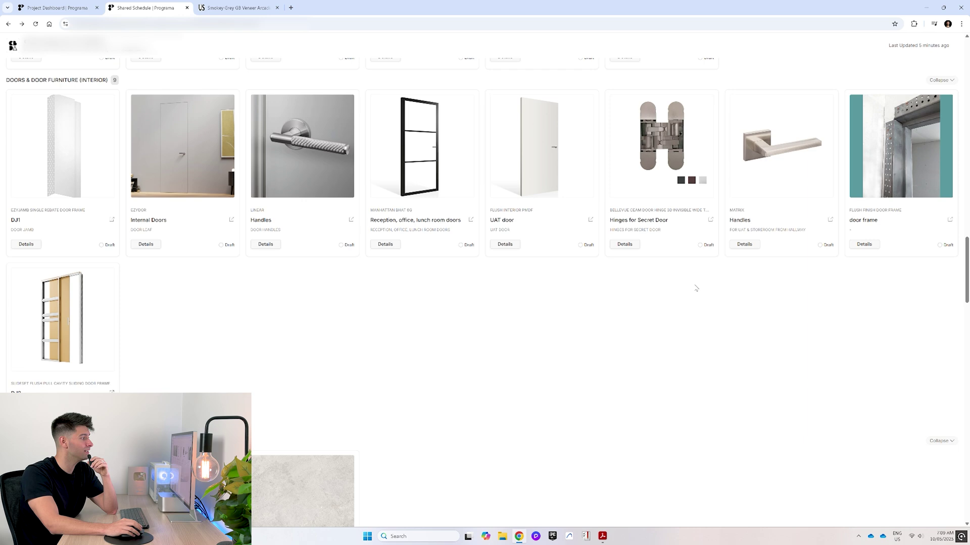
pyautogui.scroll(-1, 656, 292)
pyautogui.scroll(-4, 450, 234)
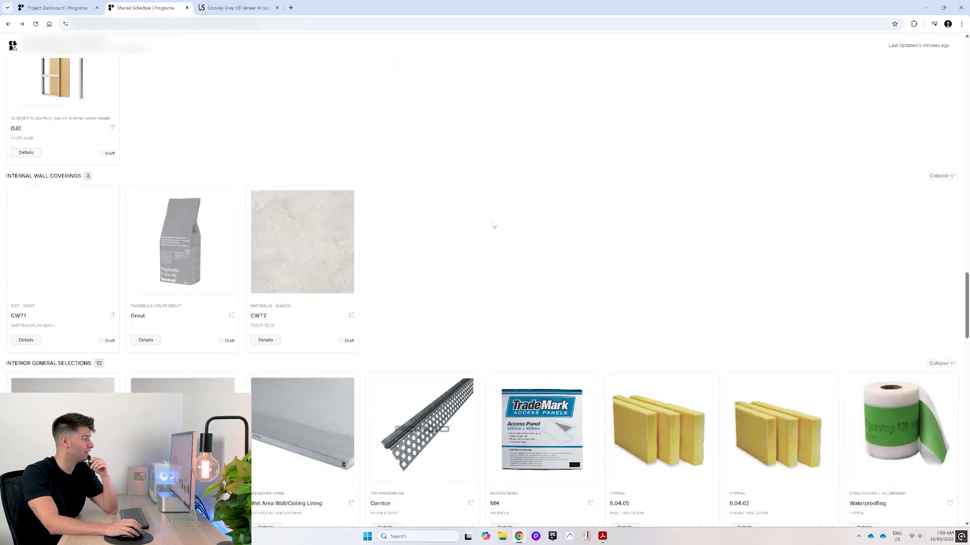
pyautogui.scroll(-8, 493, 225)
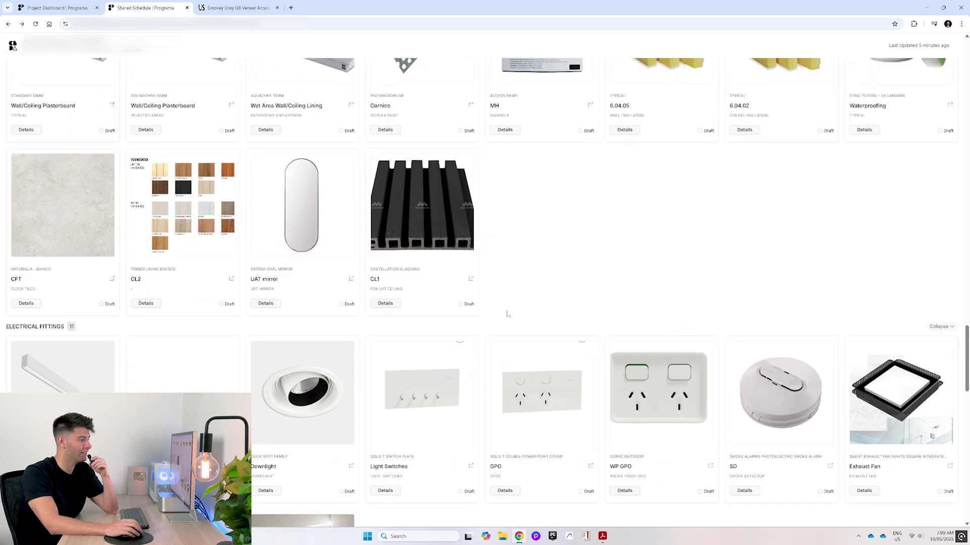
pyautogui.scroll(-6, 505, 303)
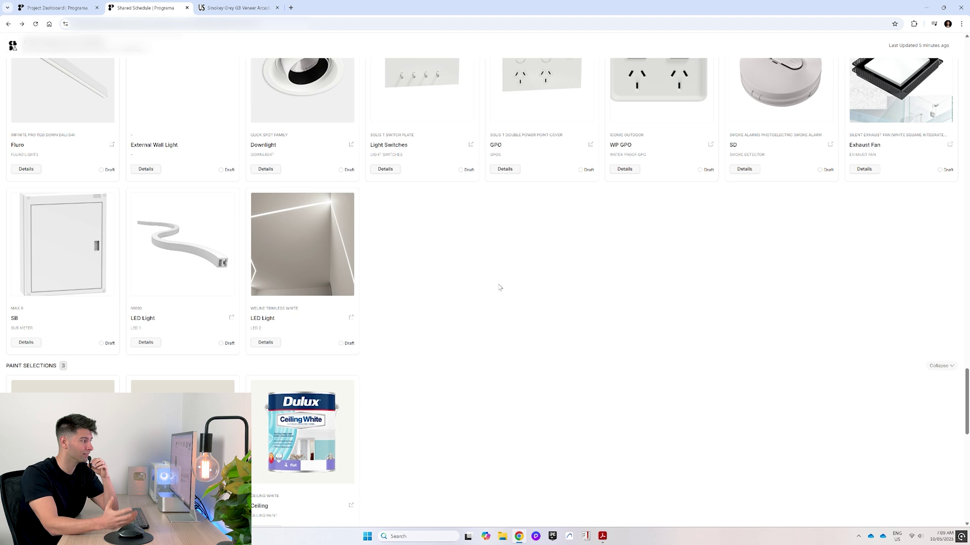
# Browse the paint selections, joinery, and furniture and accessories sections of the shared schedule.
pyautogui.scroll(-1, 498, 287)
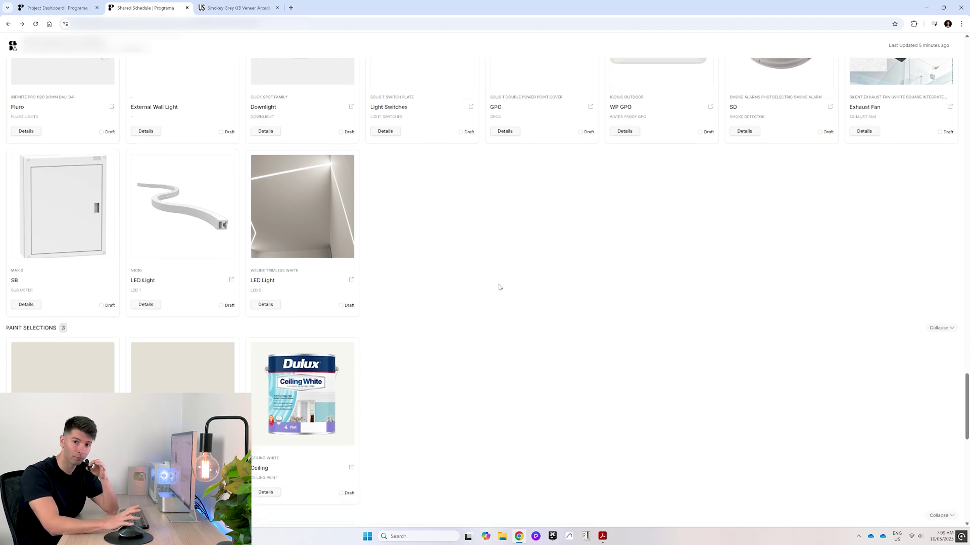
pyautogui.scroll(-6, 499, 288)
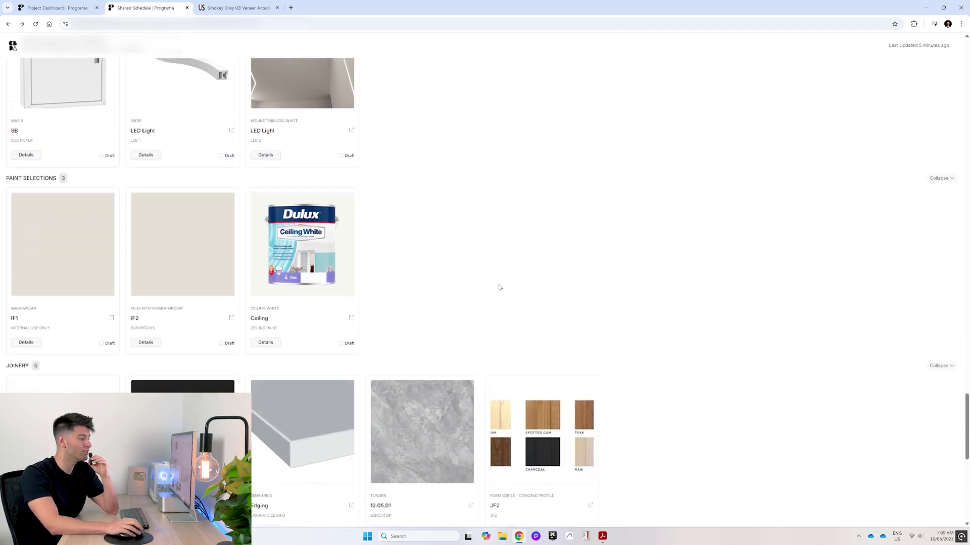
pyautogui.scroll(-2, 566, 264)
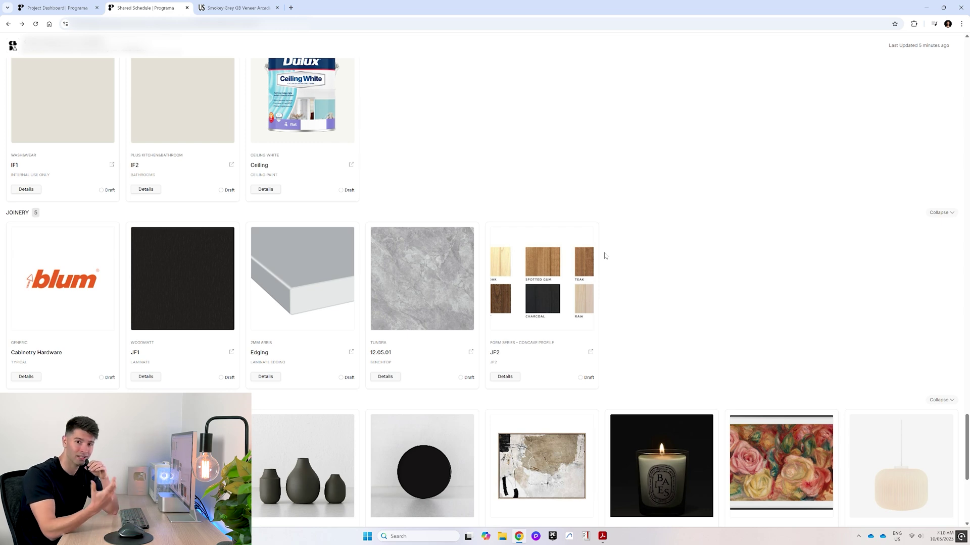
pyautogui.scroll(-3, 609, 252)
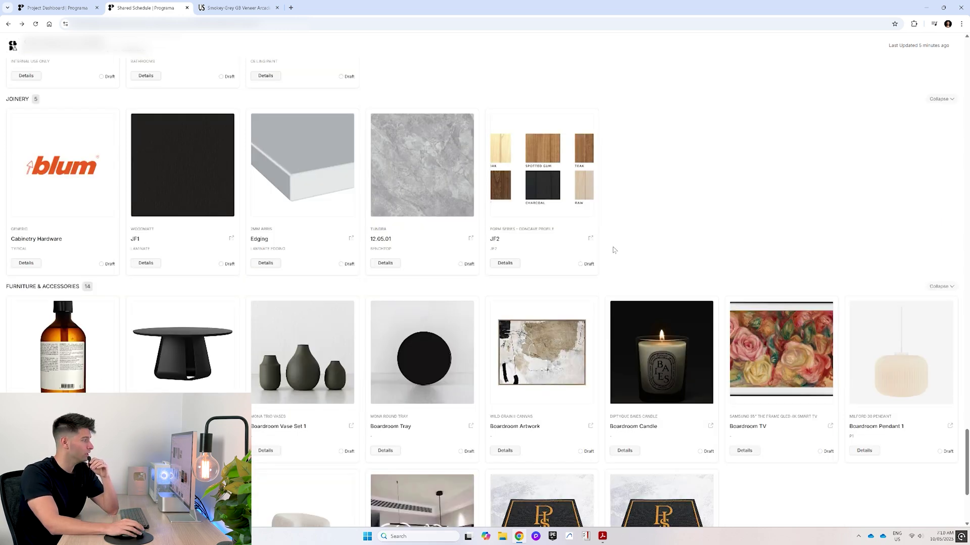
pyautogui.scroll(-3, 614, 250)
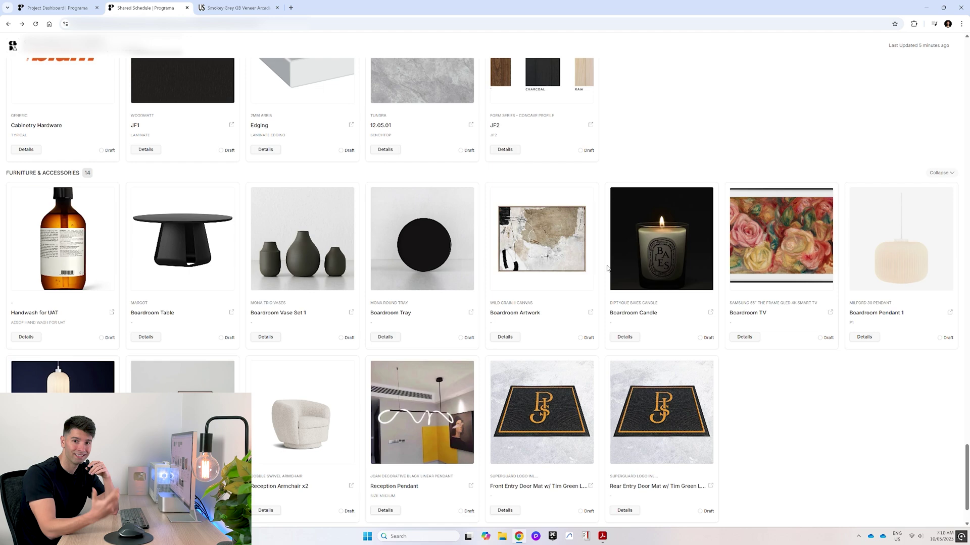
# View the floor plan on page 5 of Doc Example.pdf in Acrobat, and return to the end of the shared schedule in Chrome.
pyautogui.moveTo(602, 536)
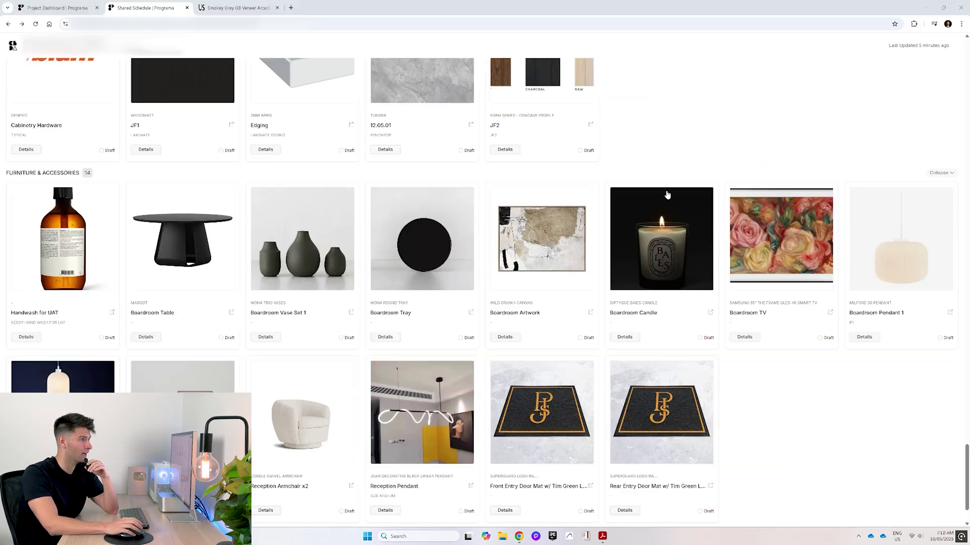
pyautogui.hotkey('alt', 'Tab')
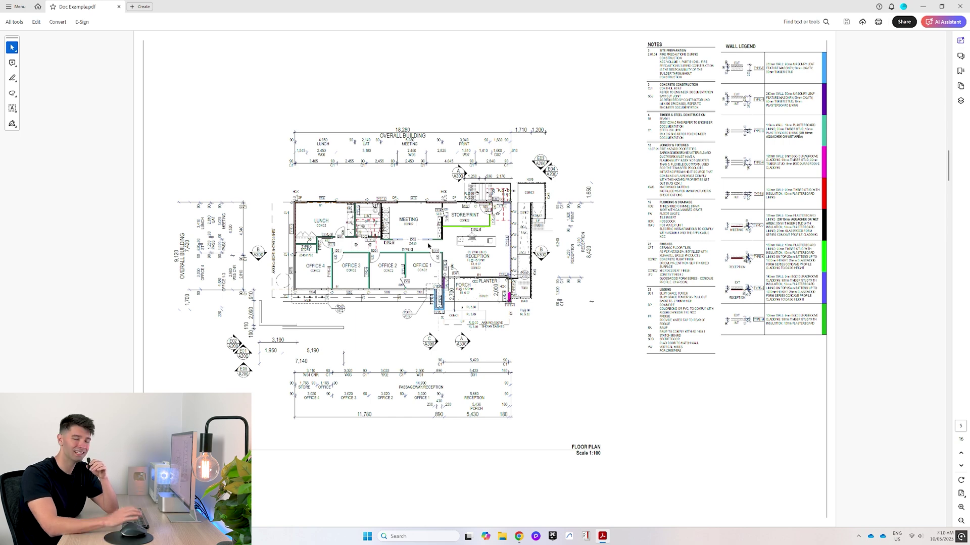
pyautogui.click(519, 536)
pyautogui.scroll(-1, 778, 394)
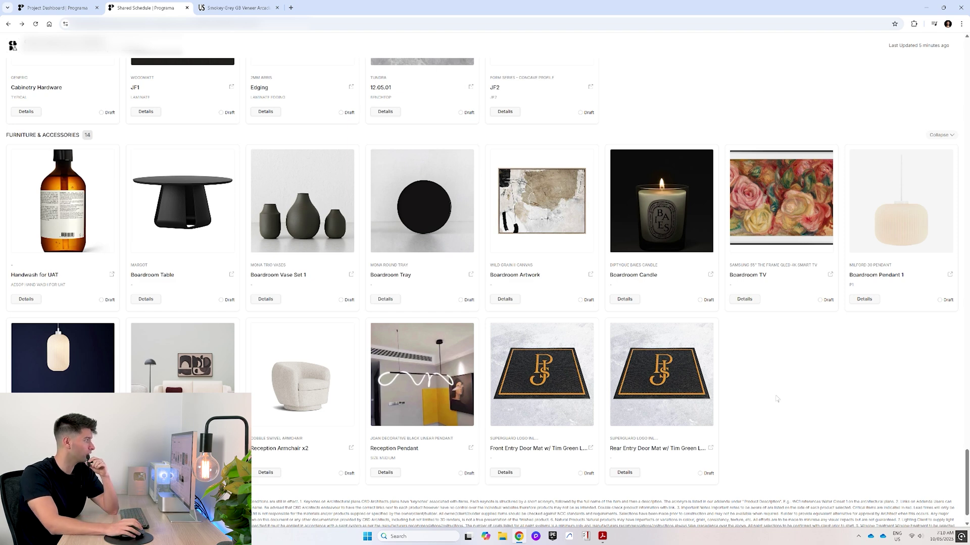
pyautogui.scroll(-1, 202, 282)
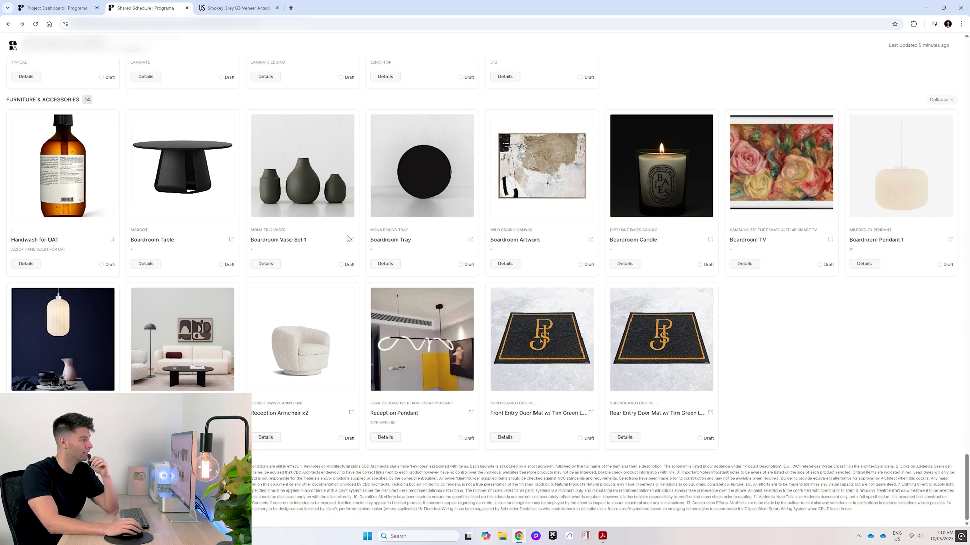
# Open the Nick Scali product page for Reception Armchair x2 and check the colour specified in the item's schedule details.
pyautogui.click(352, 413)
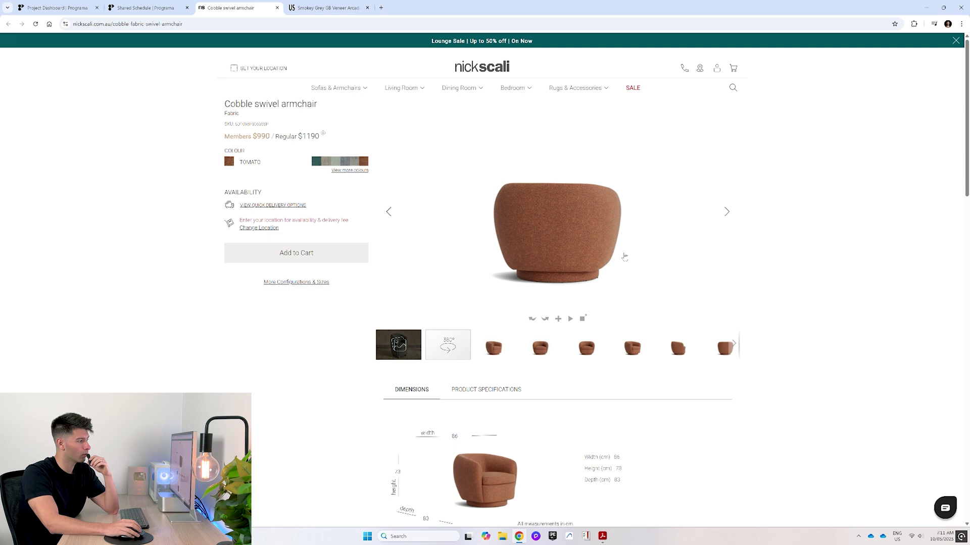
pyautogui.hotkey('ctrl', 'shift', 'Tab')
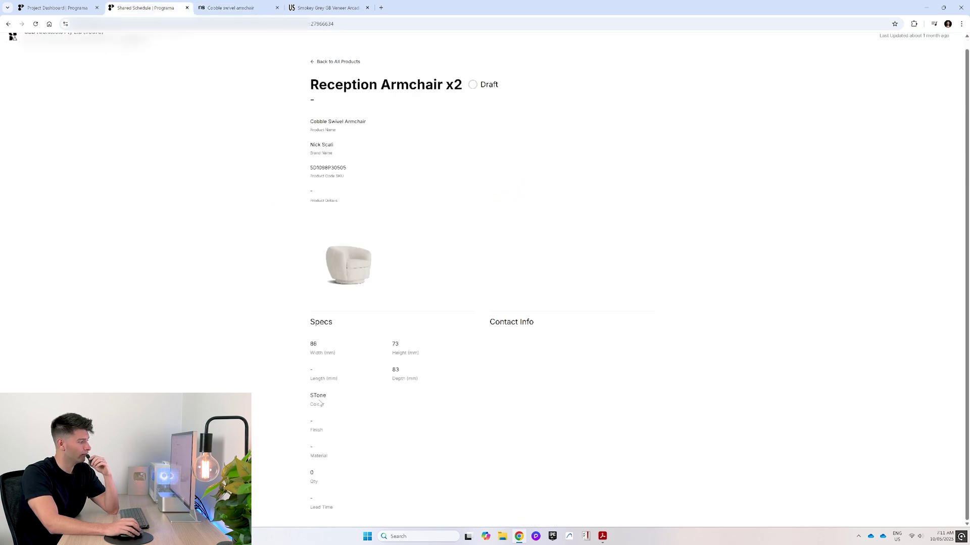
pyautogui.hotkey('ctrl', 'Tab')
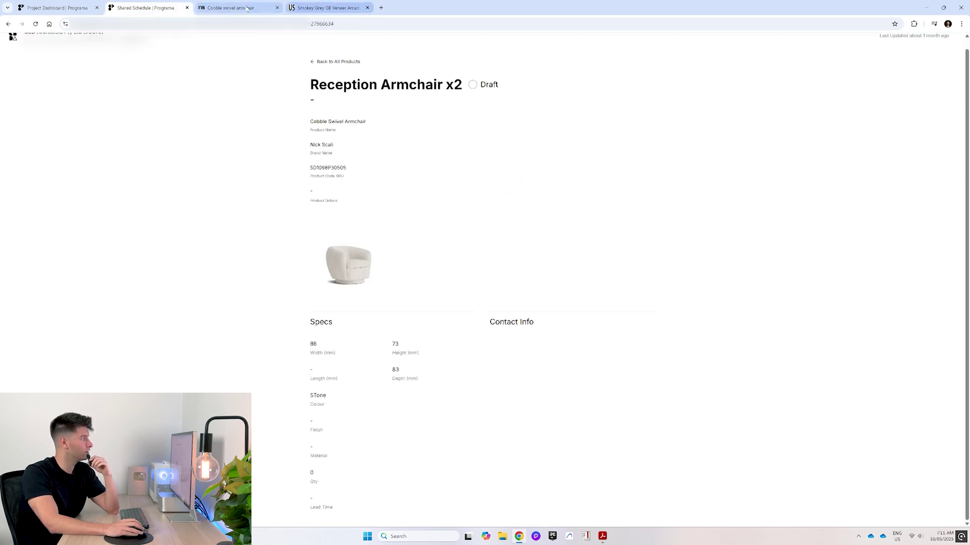
# Set the Cobble swivel armchair's colour to Stone on the Nick Scali page and rotate the product view.
pyautogui.click(348, 172)
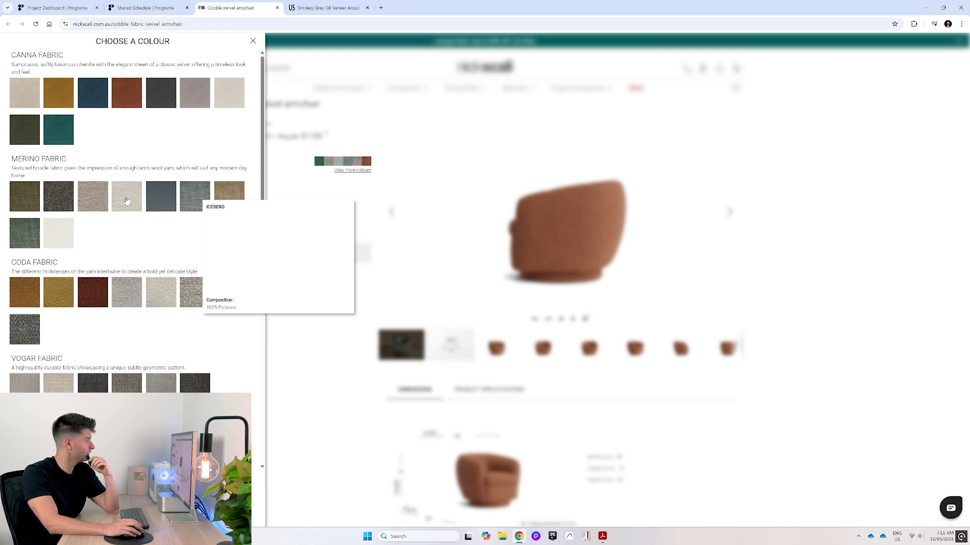
pyautogui.moveTo(26, 196)
pyautogui.click(620, 262)
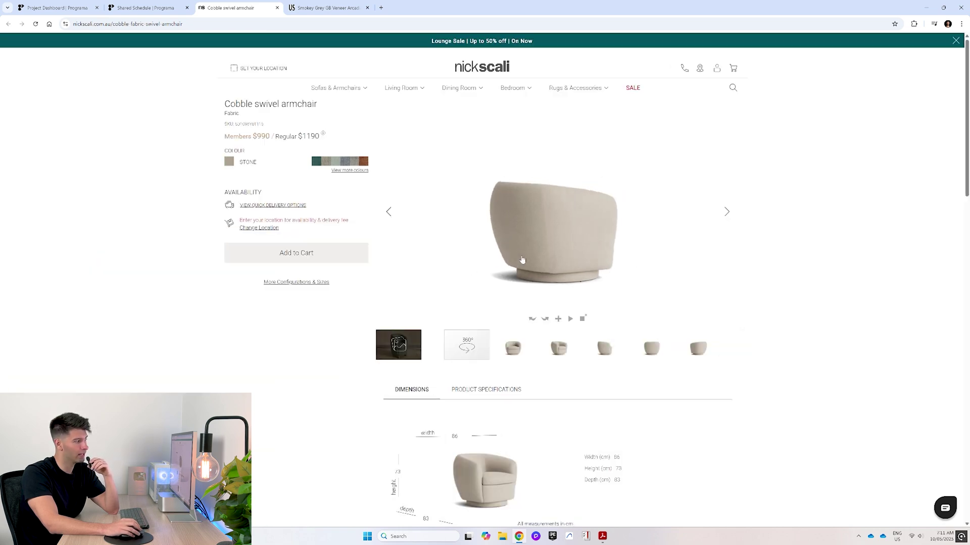
# Return to the full shared schedule and open the linked product page for the black Edge oval coffee table.
pyautogui.click(147, 7)
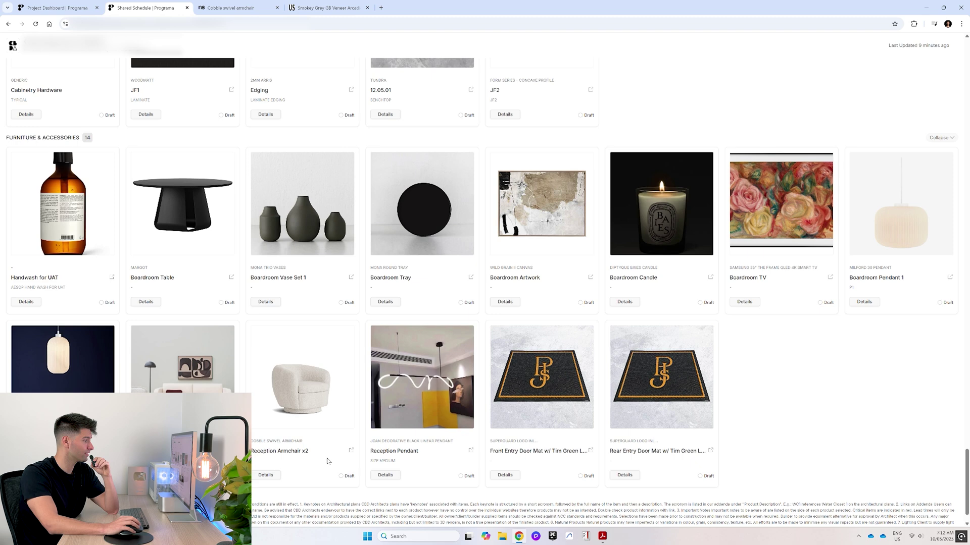
pyautogui.click(232, 277)
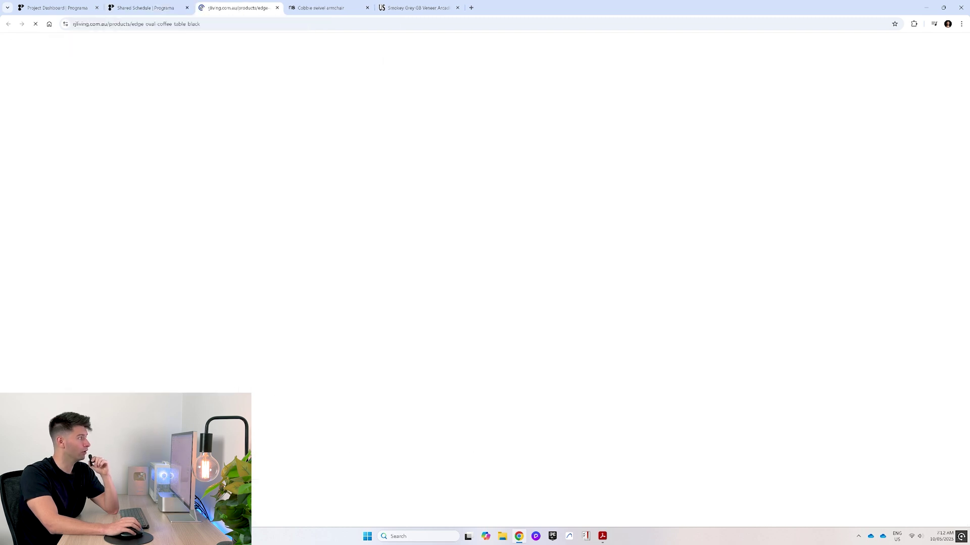